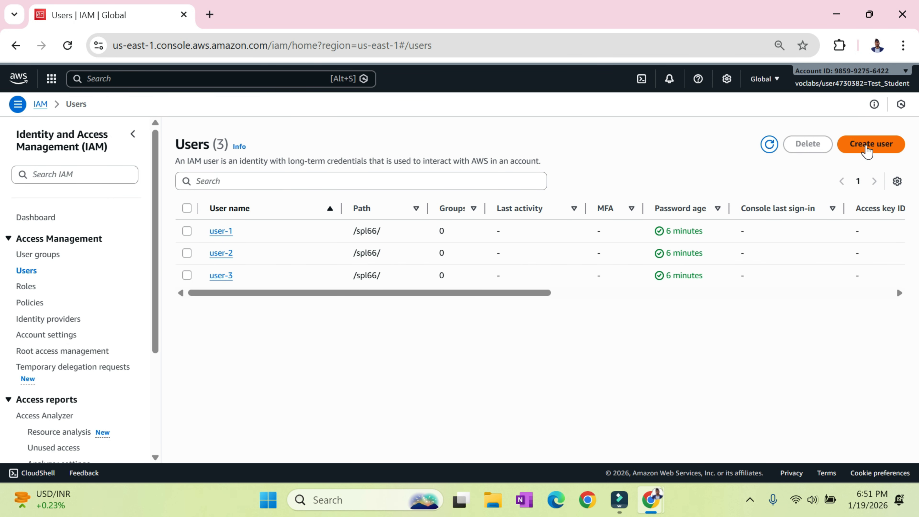
# Try out creating a user named dfasf without console access or group membership up to the review stage, and cancel it.
pyautogui.click(868, 147)
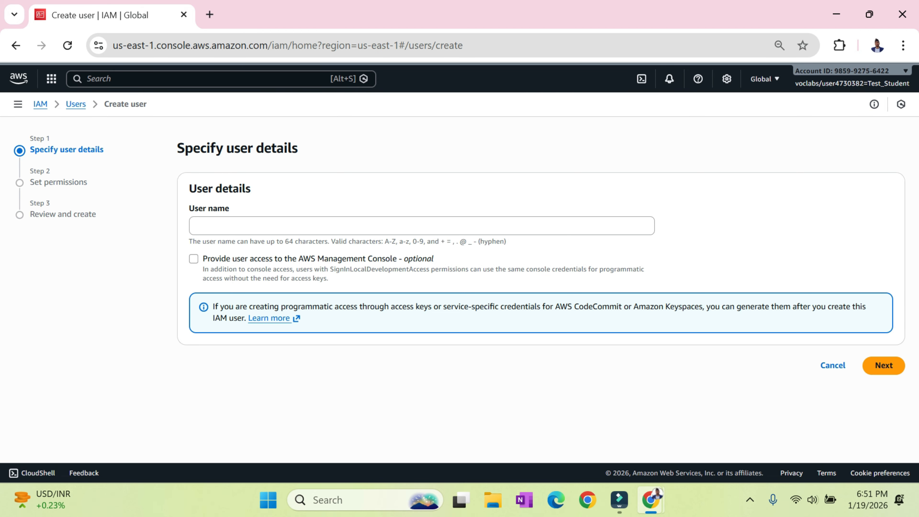
pyautogui.click(281, 223)
pyautogui.write('dfasf')
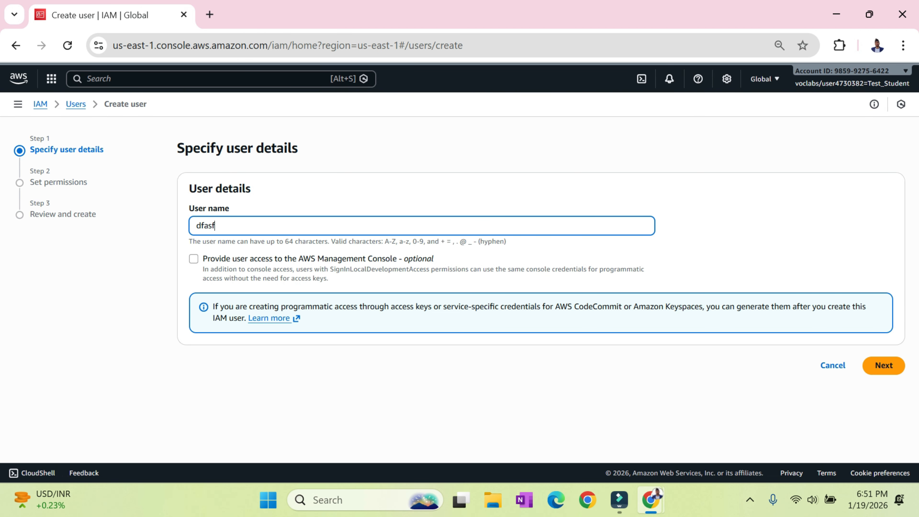
pyautogui.click(882, 369)
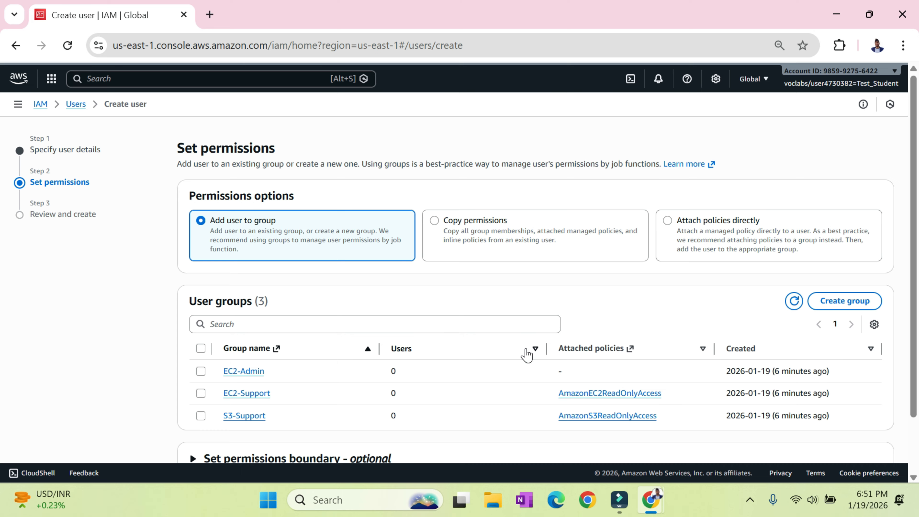
pyautogui.scroll(-2, 527, 355)
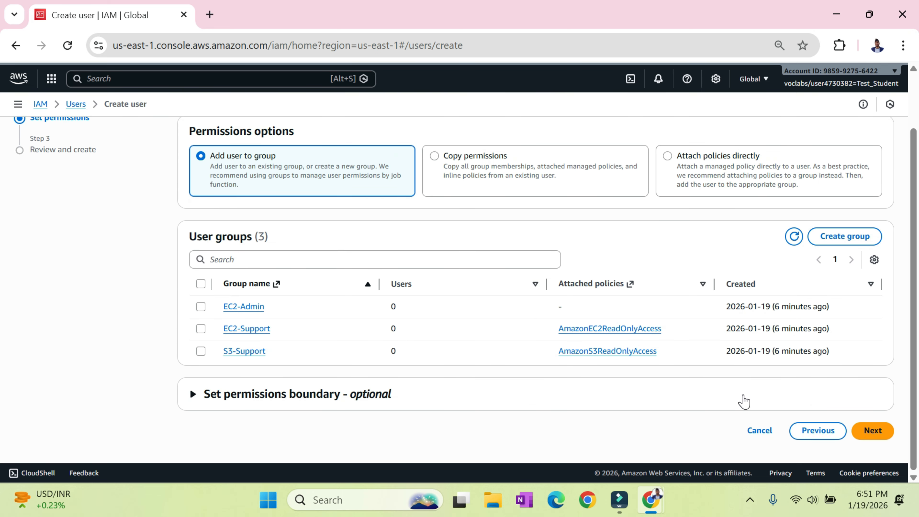
pyautogui.click(872, 431)
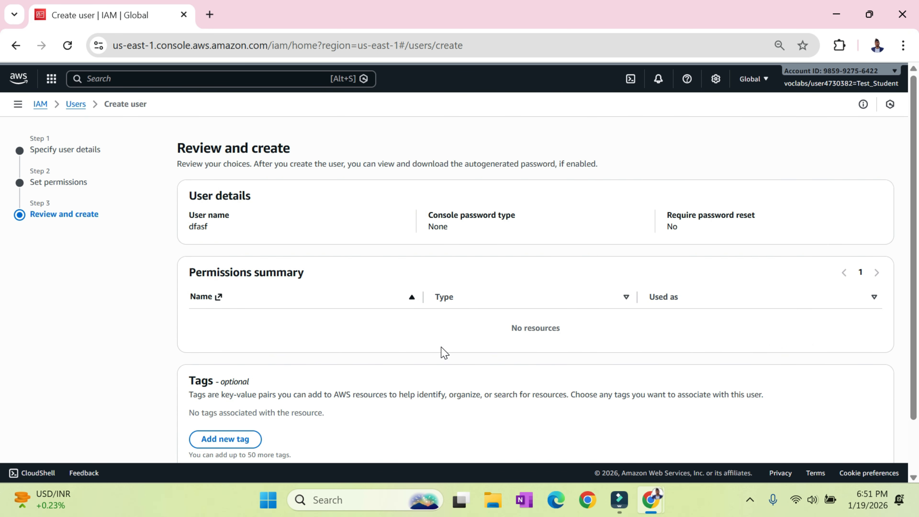
pyautogui.scroll(-2, 444, 353)
pyautogui.scroll(2, 444, 353)
pyautogui.scroll(-2, 444, 353)
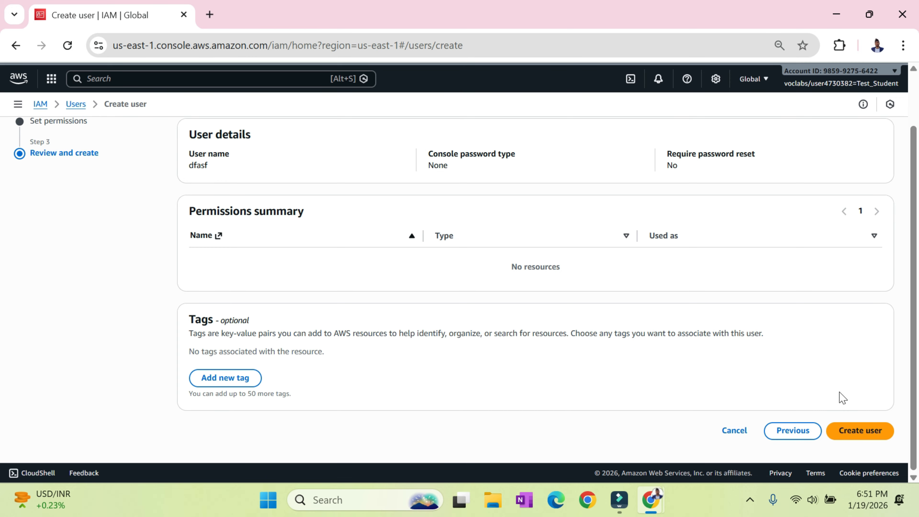
pyautogui.click(734, 430)
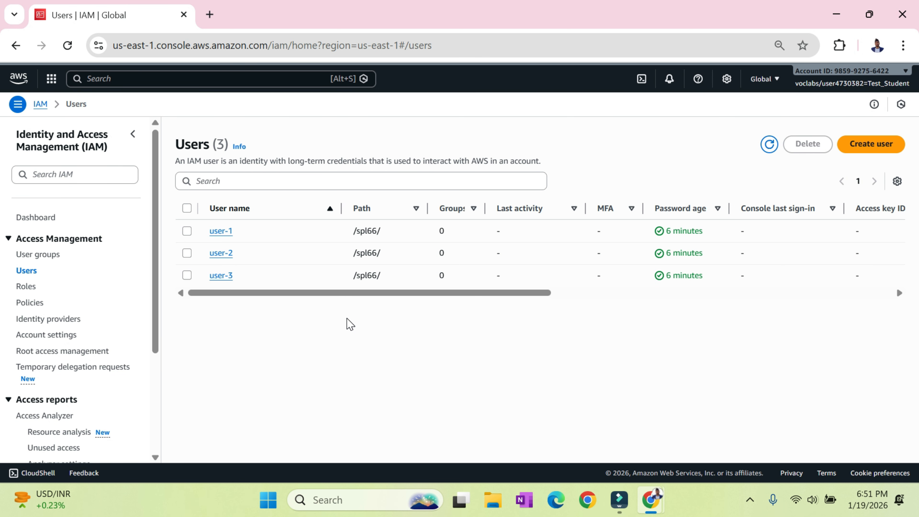
# Start a new IAM user group and name it fasfsda.
pyautogui.click(50, 255)
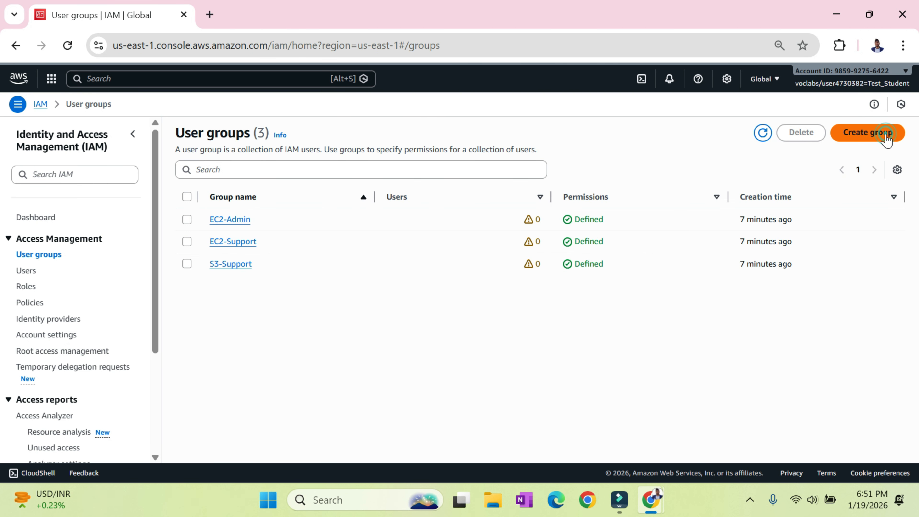
pyautogui.click(882, 134)
pyautogui.scroll(-3, 575, 211)
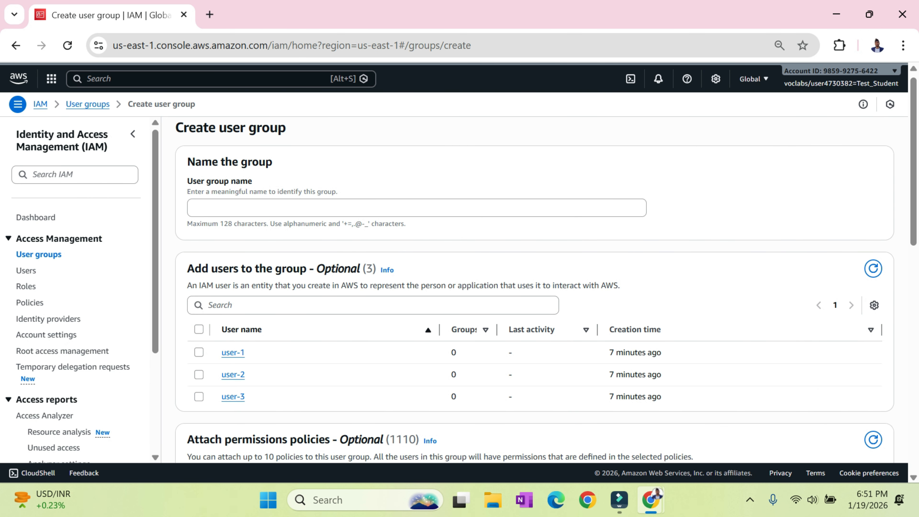
pyautogui.scroll(3, 365, 228)
pyautogui.click(332, 209)
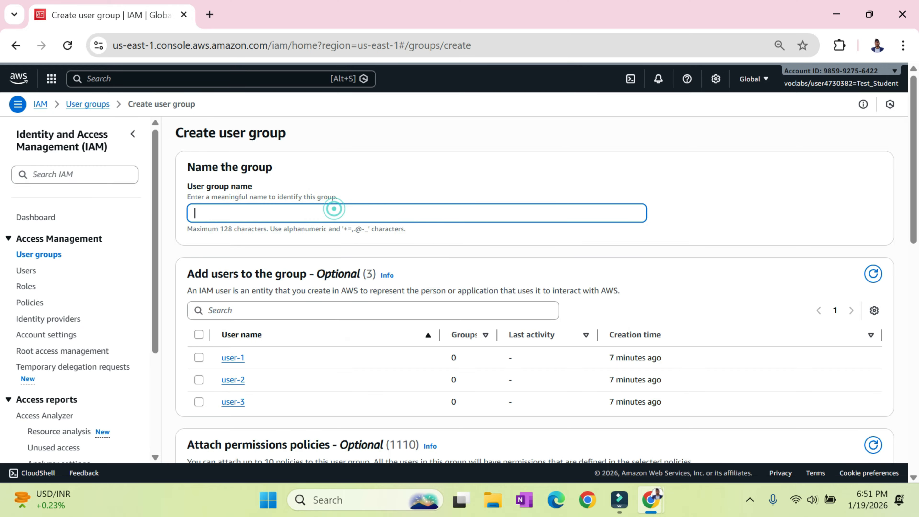
pyautogui.write('fasfsda')
# Look through the optional users and permissions policies, and try to create the group without selecting any.
pyautogui.scroll(-10, 335, 215)
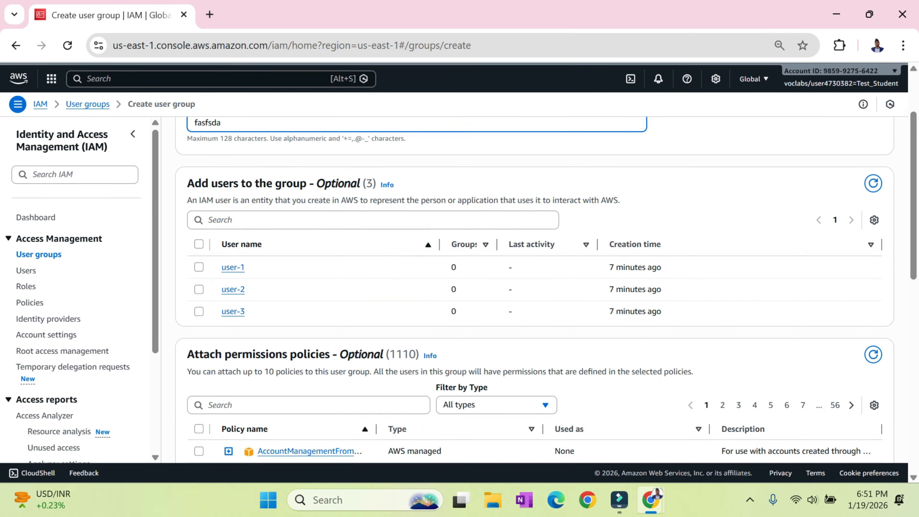
pyautogui.scroll(10, 335, 215)
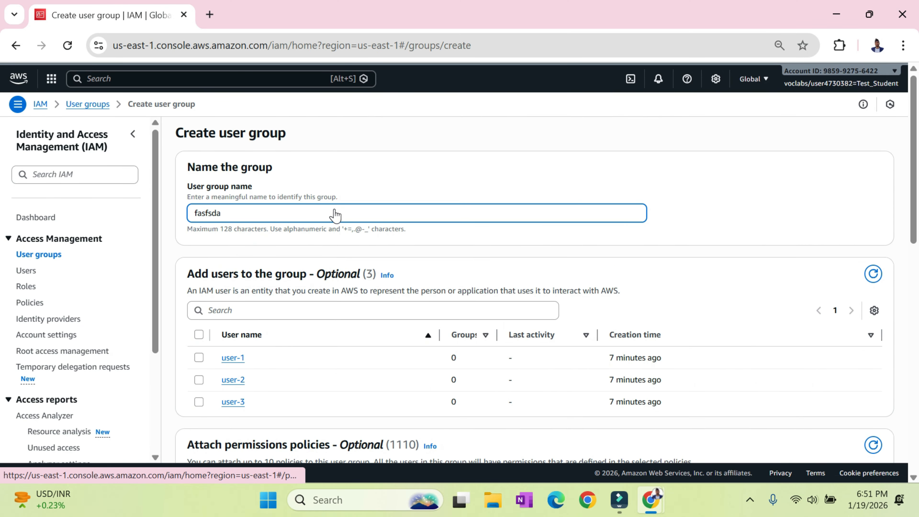
pyautogui.scroll(-1, 334, 214)
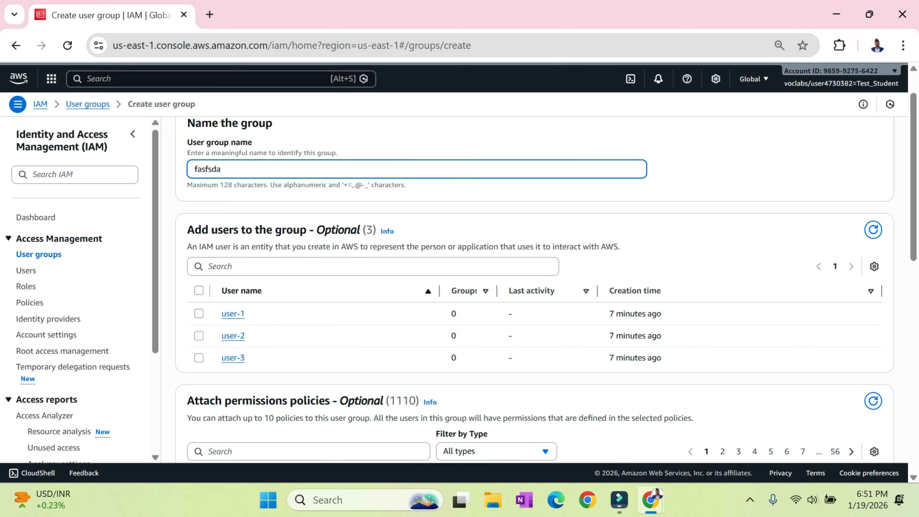
pyautogui.scroll(-10, 335, 213)
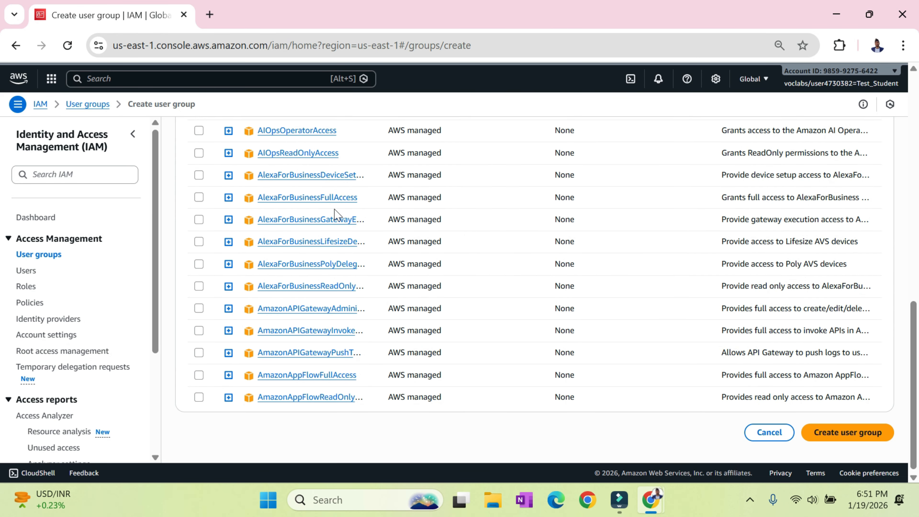
pyautogui.scroll(5, 335, 213)
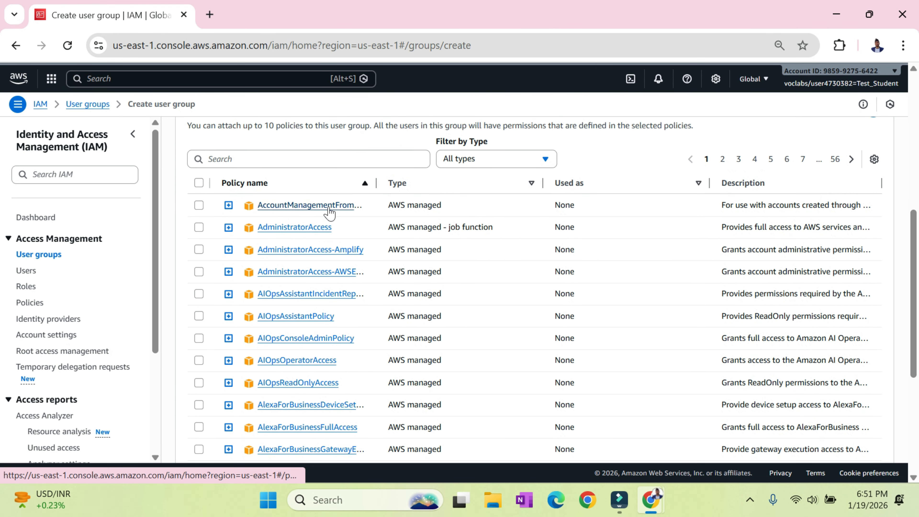
pyautogui.scroll(4, 472, 184)
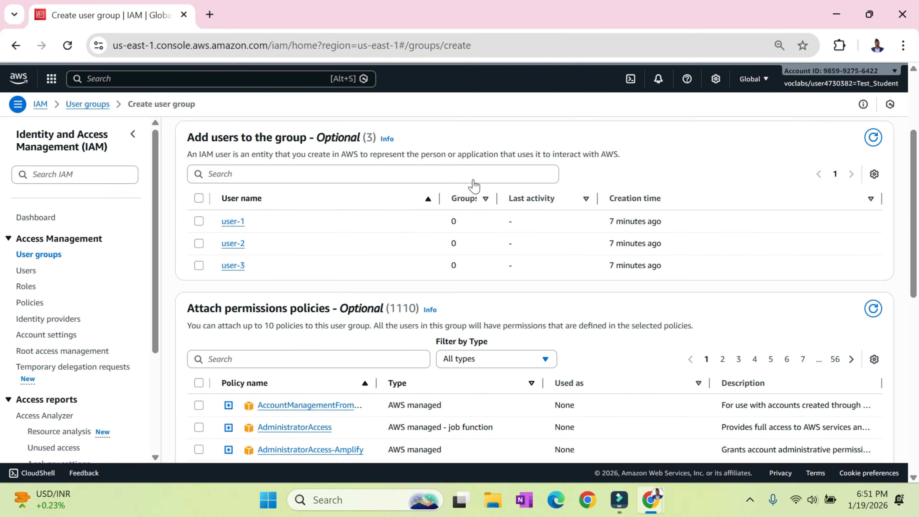
pyautogui.scroll(-10, 474, 184)
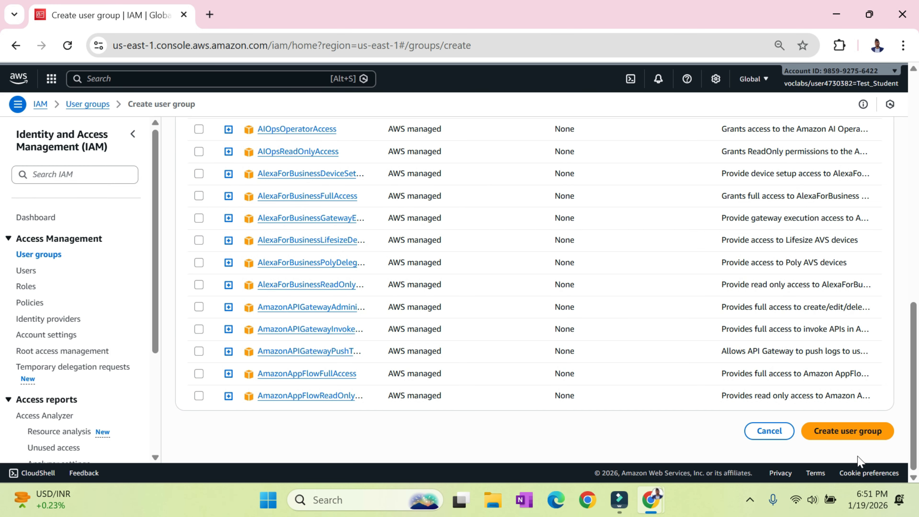
pyautogui.click(861, 430)
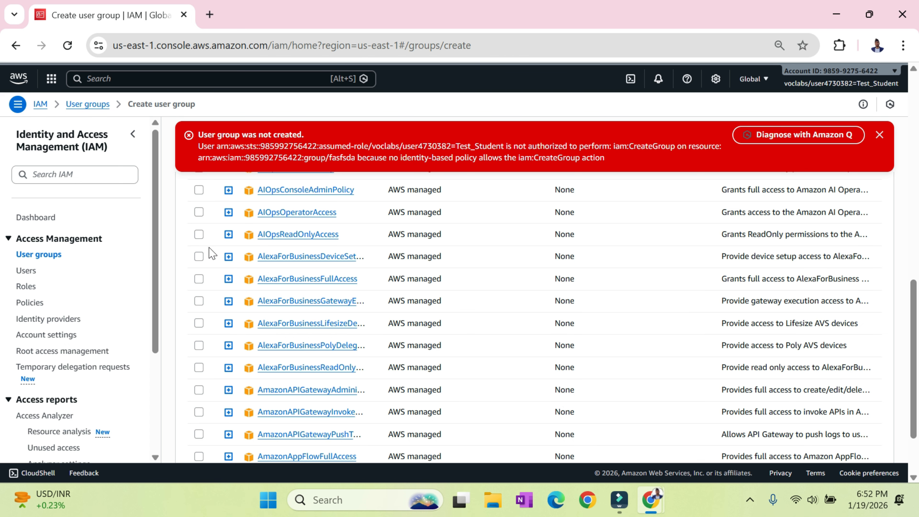
# Try to create the group again with the AIOpsReadOnlyAccess policy attached, and dismiss the error.
pyautogui.click(199, 234)
pyautogui.scroll(-3, 578, 318)
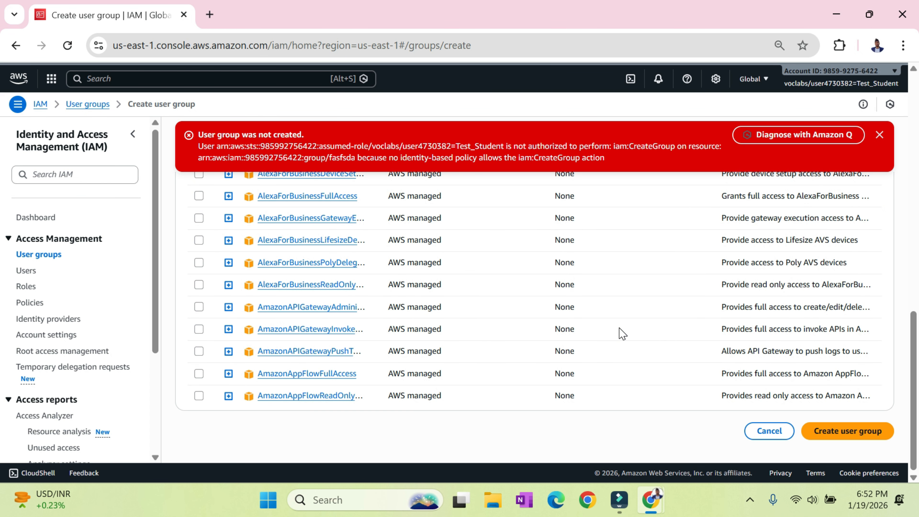
pyautogui.click(857, 433)
pyautogui.scroll(3, 520, 235)
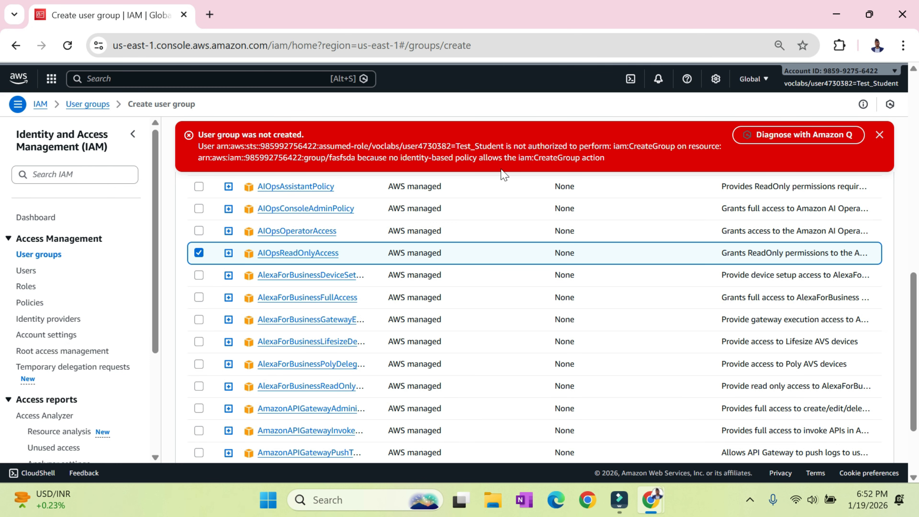
pyautogui.click(879, 134)
pyautogui.scroll(7, 880, 135)
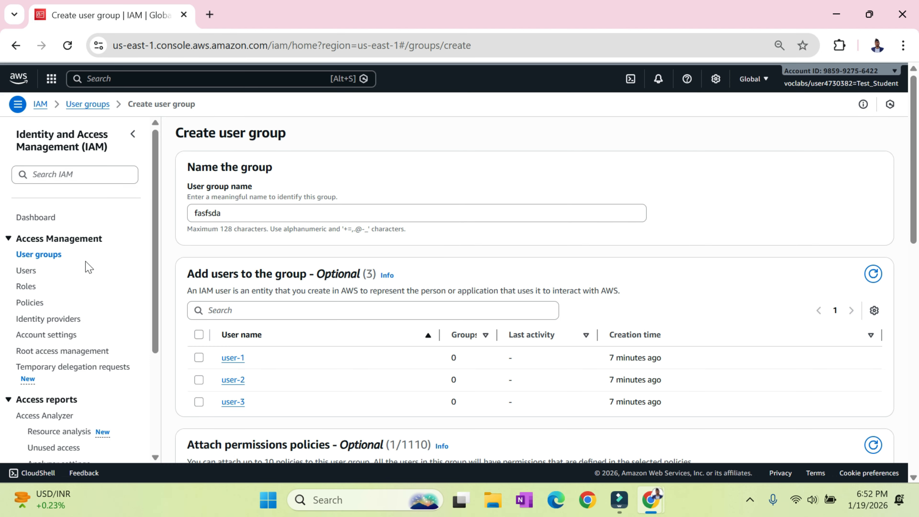
# Examine the JSON of the AmazonS3ReadOnlyAccess policy in the S3-Support user group's permissions, including its Resource entry.
pyautogui.click(29, 286)
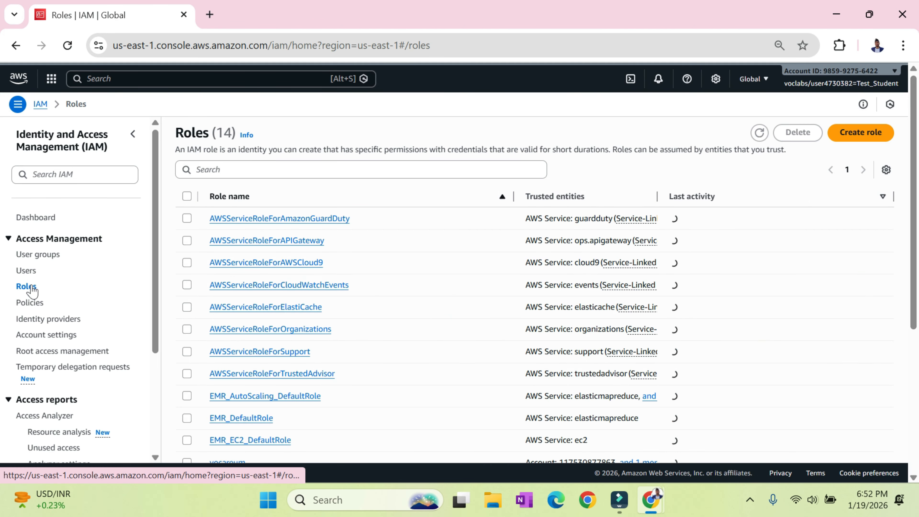
pyautogui.click(38, 253)
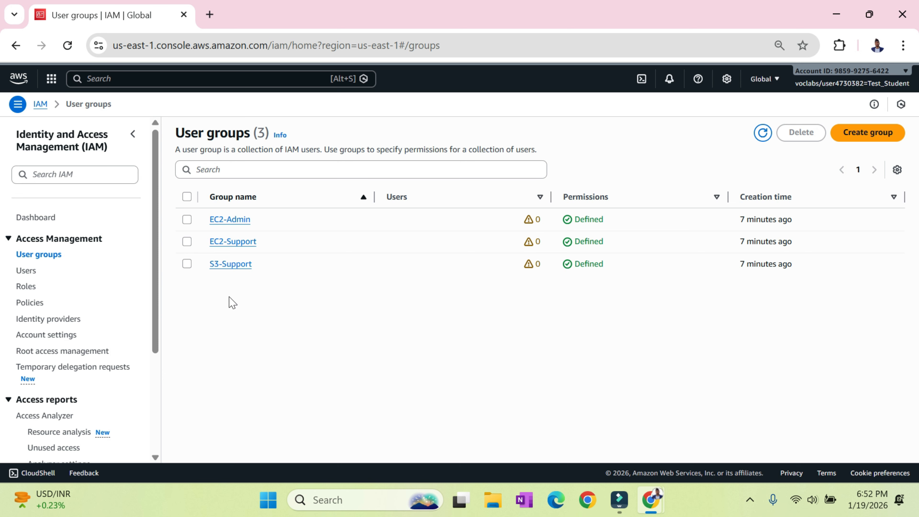
pyautogui.click(237, 266)
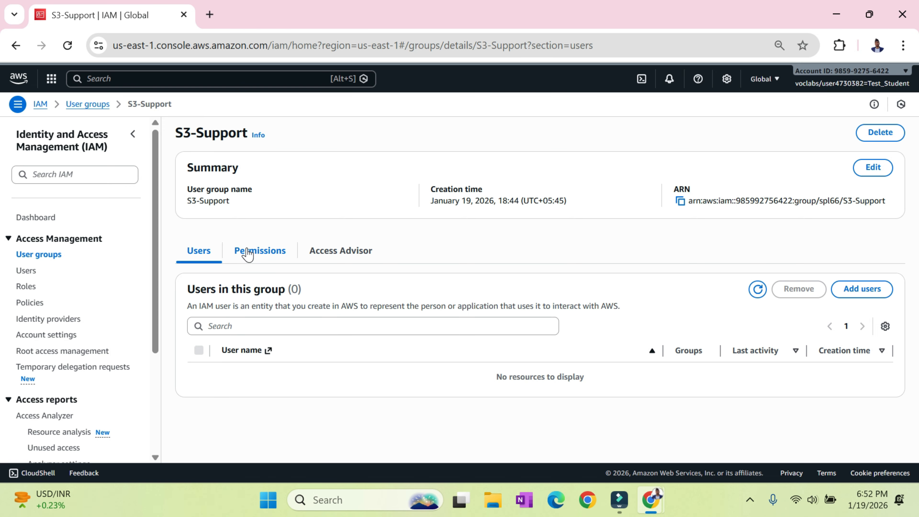
pyautogui.click(248, 252)
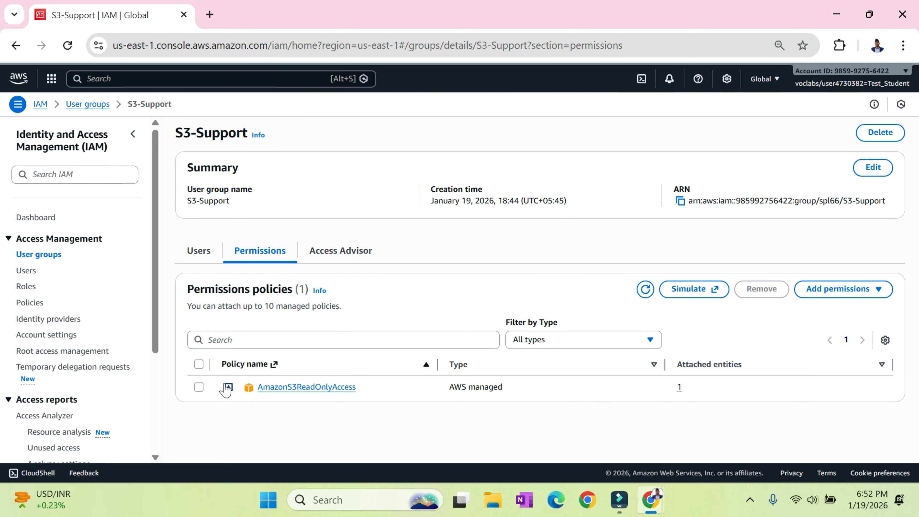
pyautogui.click(228, 387)
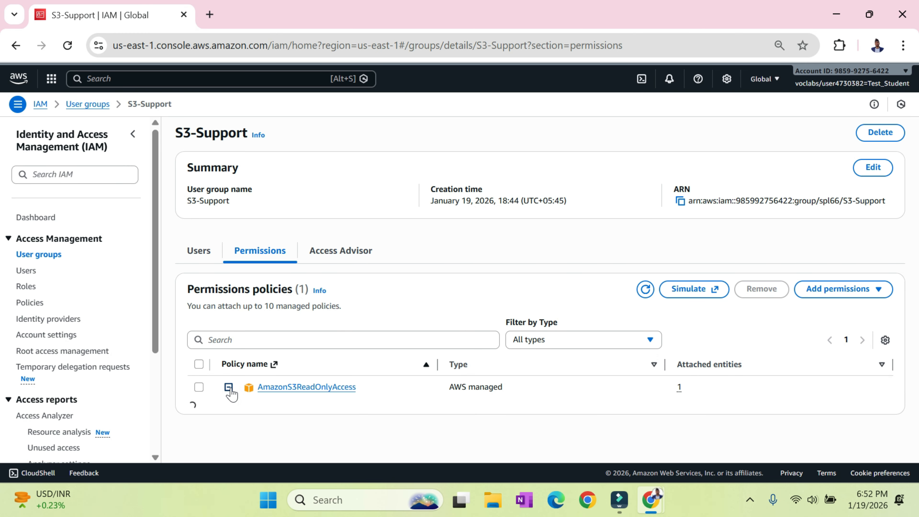
pyautogui.scroll(-4, 231, 393)
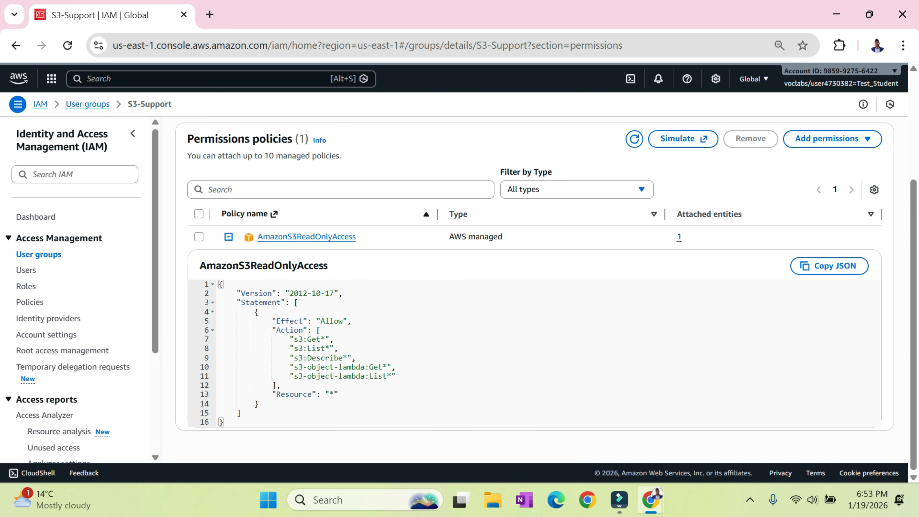
pyautogui.doubleClick(329, 392)
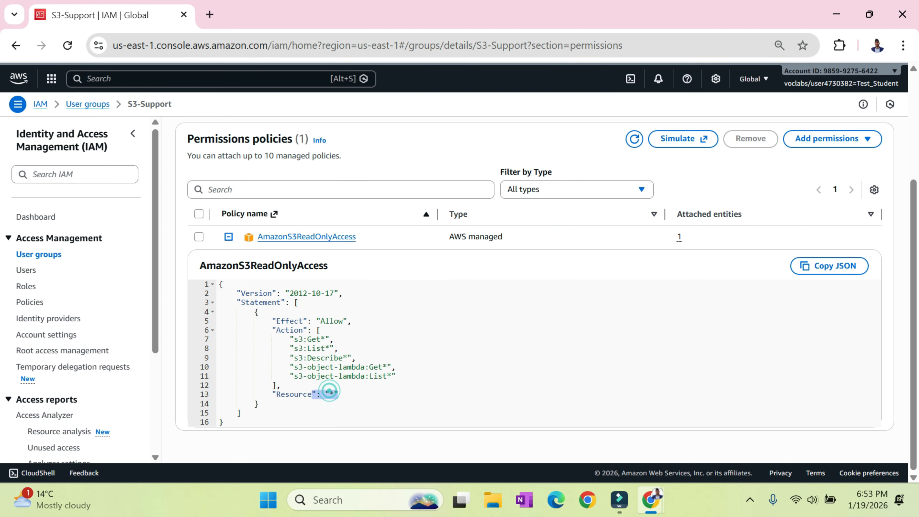
pyautogui.scroll(3, 329, 391)
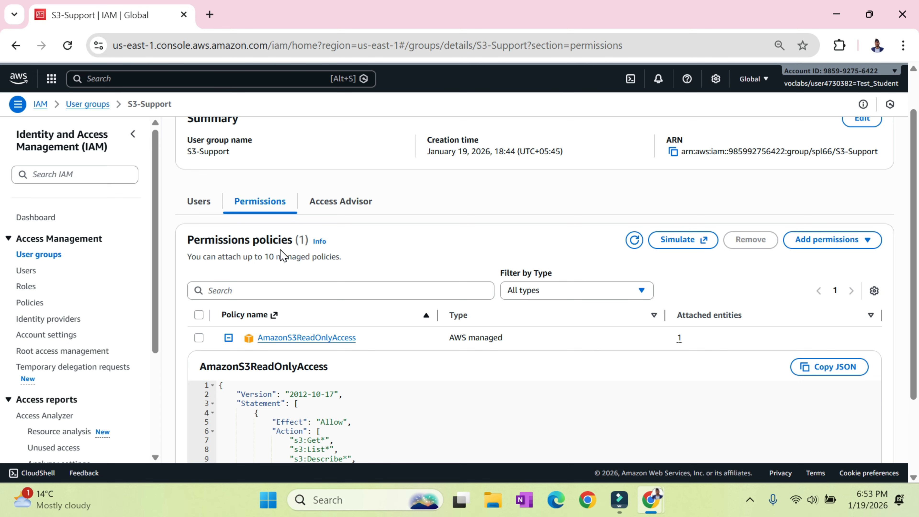
pyautogui.scroll(-3, 282, 254)
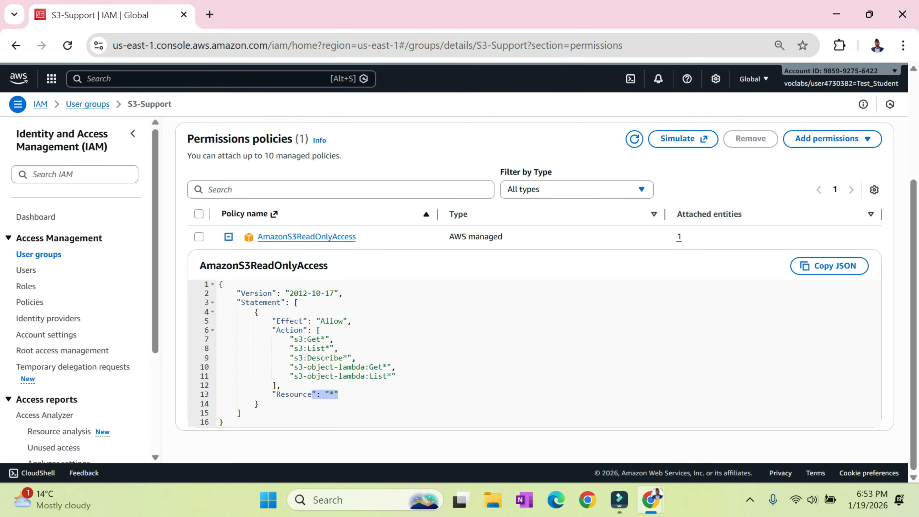
# Examine the JSON of the AmazonEC2ReadOnlyAccess policy in the EC2-Support user group's permissions.
pyautogui.click(53, 255)
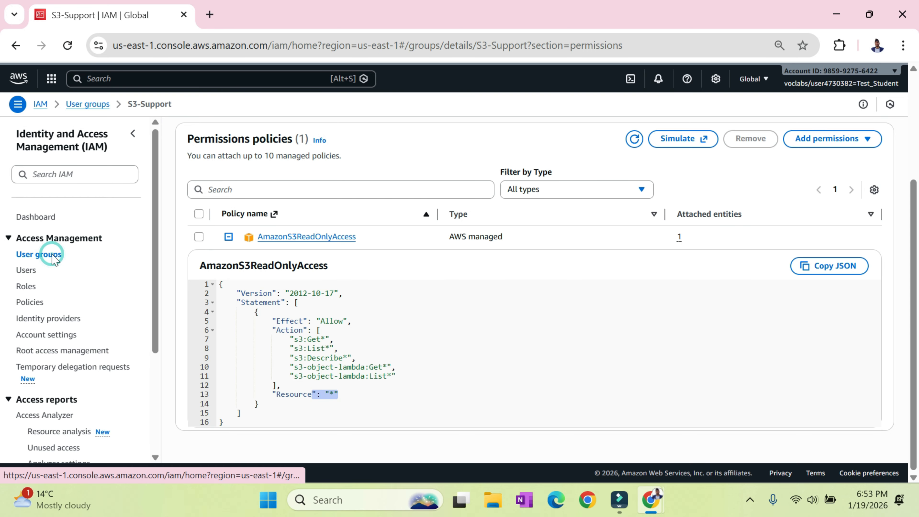
pyautogui.click(241, 239)
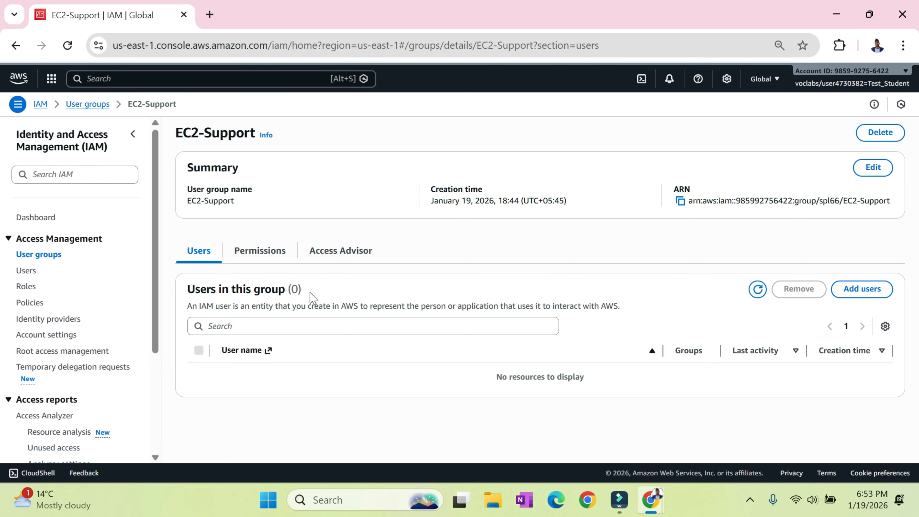
pyautogui.click(283, 250)
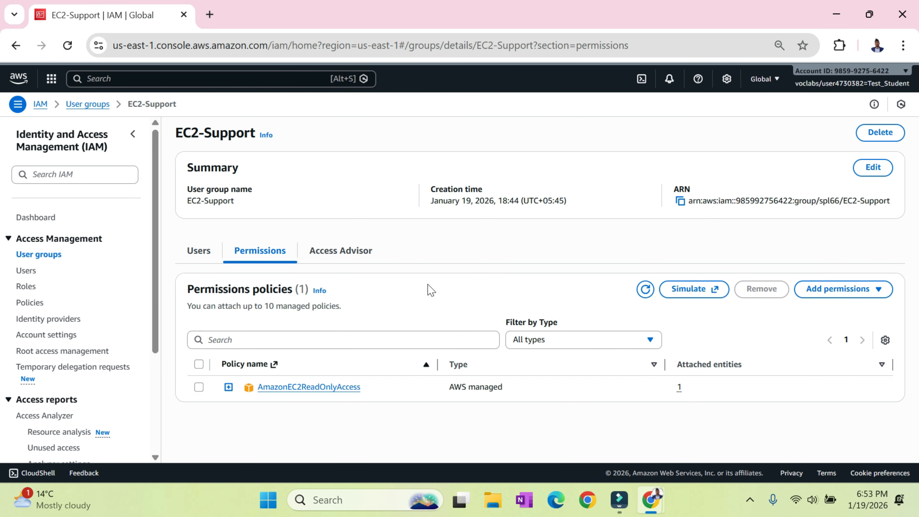
pyautogui.click(228, 387)
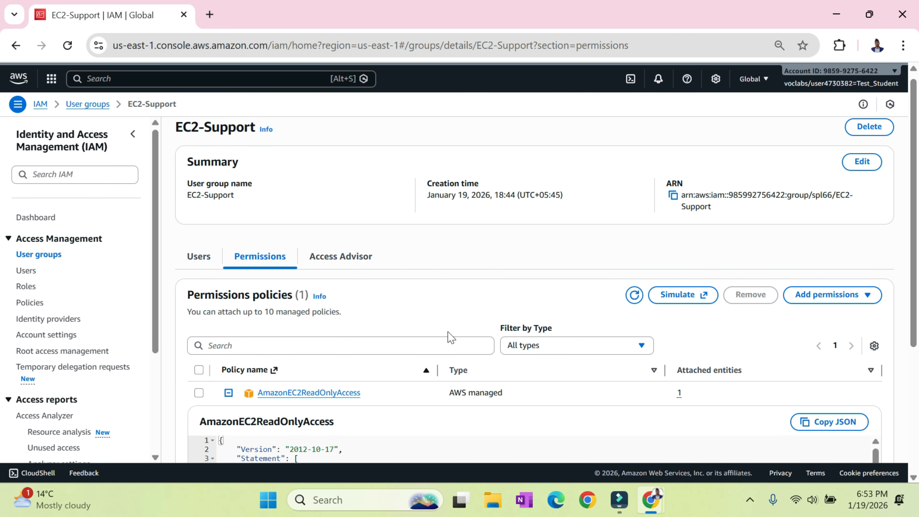
pyautogui.scroll(-4, 450, 335)
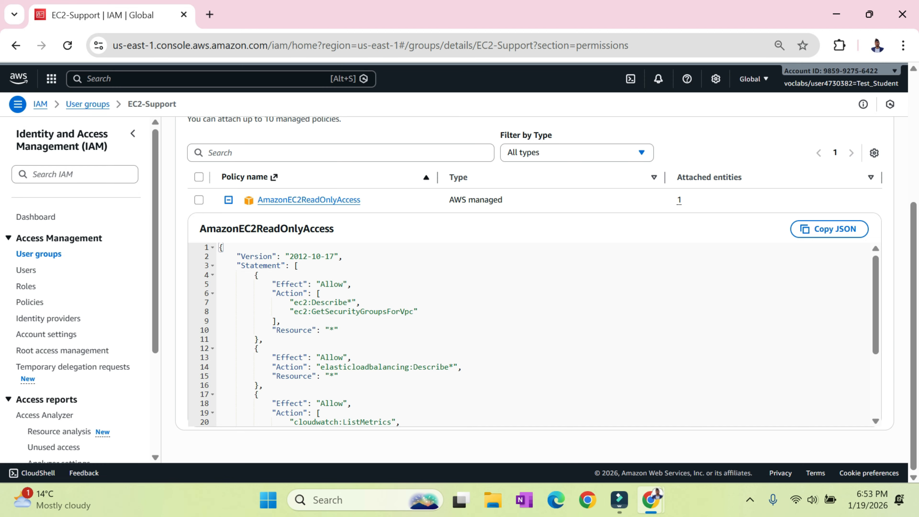
# Examine the Resource entry and the remaining statements in the AmazonEC2ReadOnlyAccess policy JSON.
pyautogui.doubleClick(331, 330)
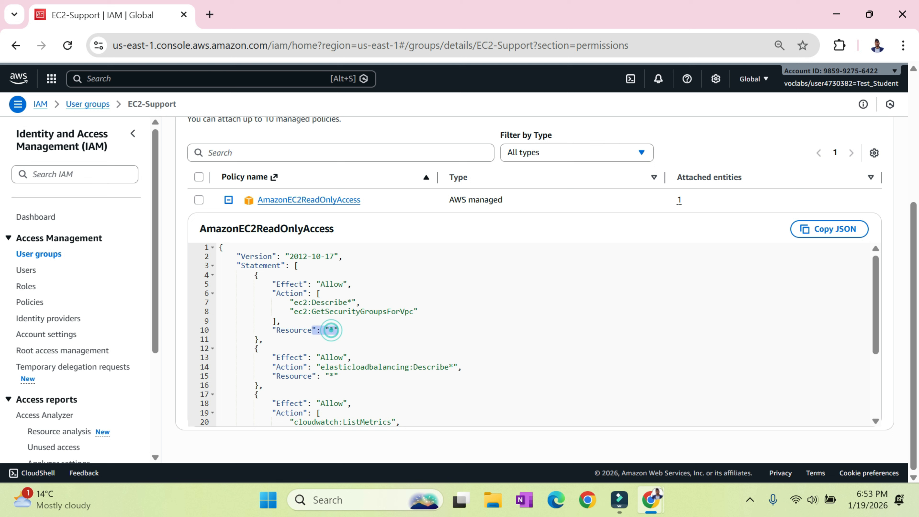
pyautogui.click(330, 330)
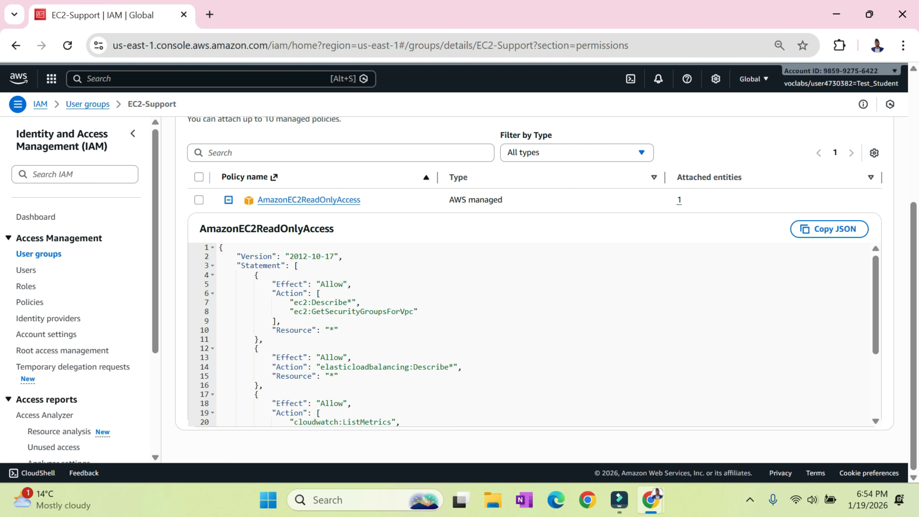
pyautogui.scroll(-3, 539, 334)
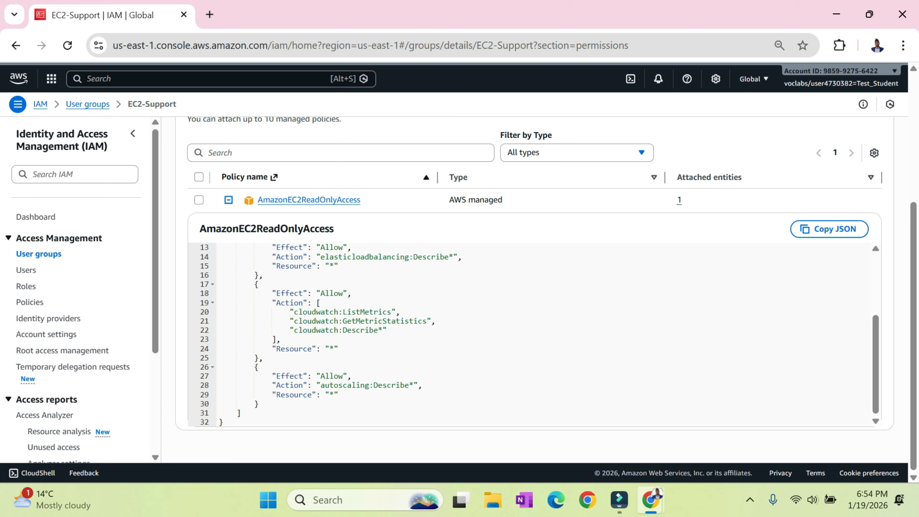
pyautogui.scroll(3, 539, 335)
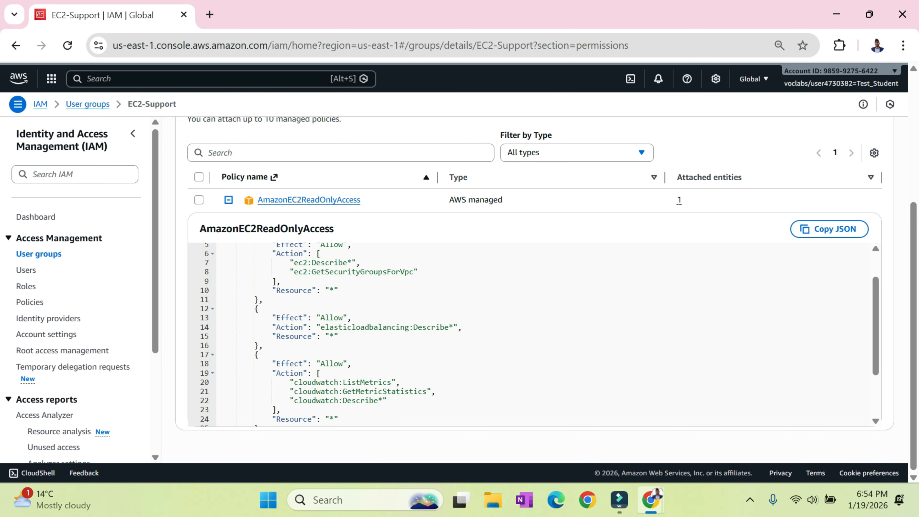
pyautogui.scroll(1, 539, 335)
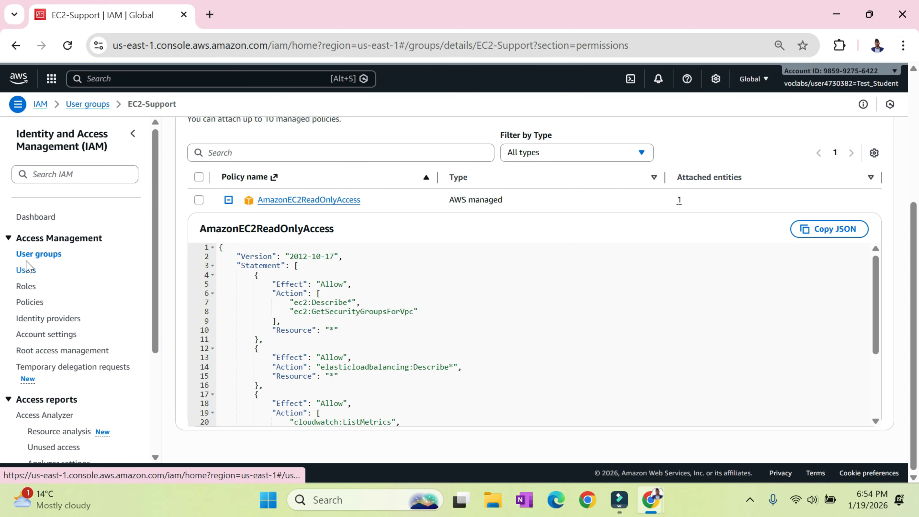
# Examine the JSON of the EC2-Admin-Policy in the EC2-Admin user group's permissions, and return to the user groups list.
pyautogui.click(32, 255)
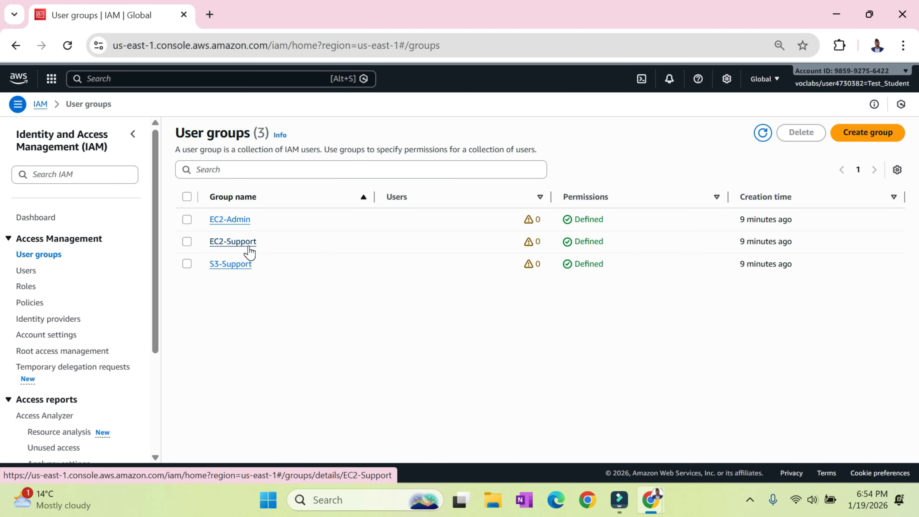
pyautogui.click(237, 219)
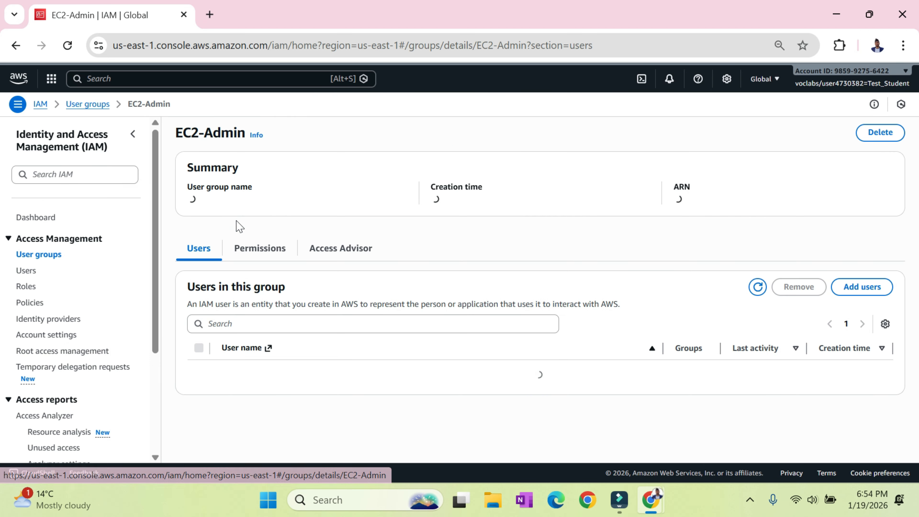
pyautogui.click(271, 260)
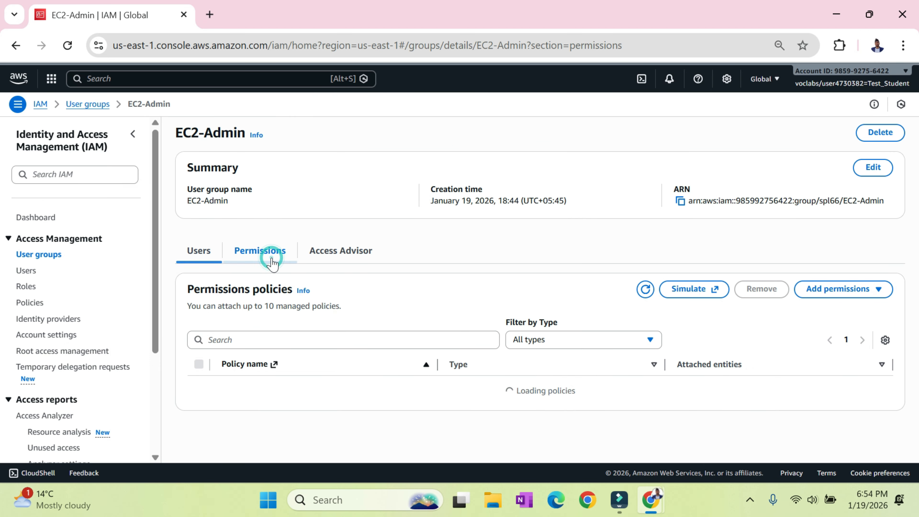
pyautogui.click(229, 388)
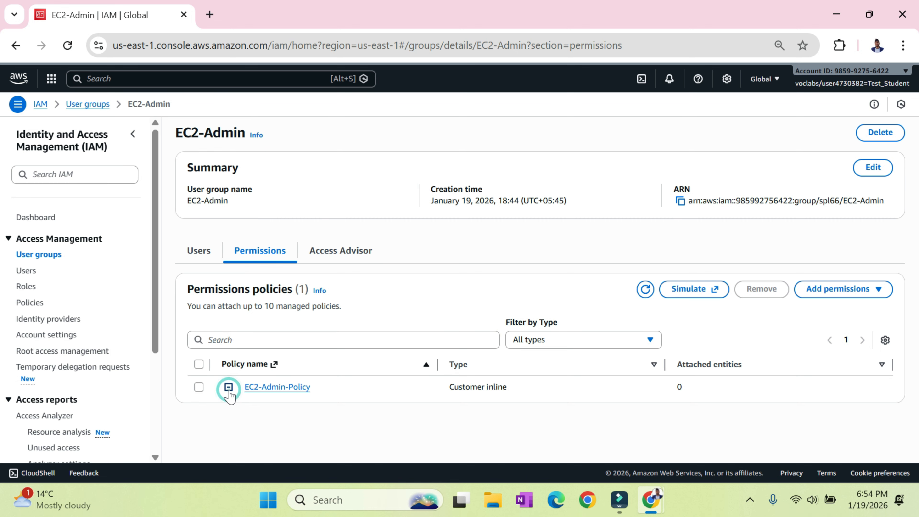
pyautogui.scroll(-3, 448, 371)
pyautogui.scroll(-2, 539, 335)
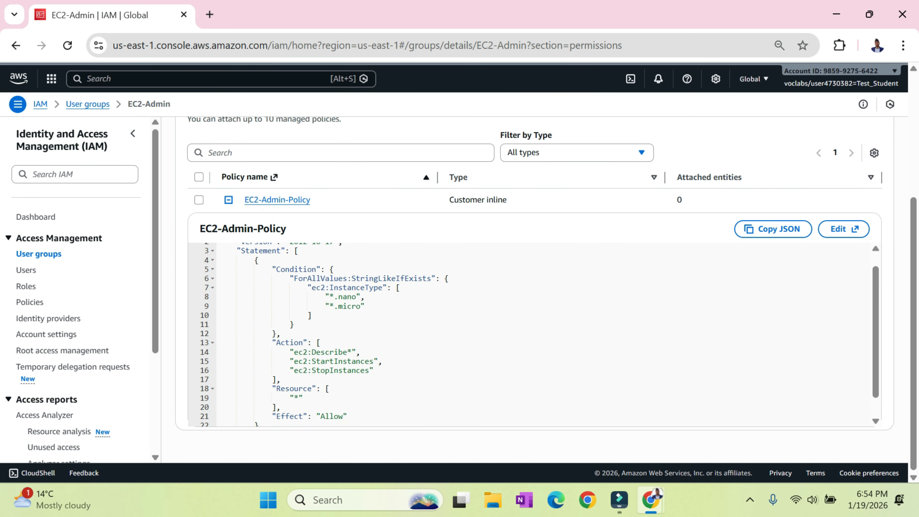
pyautogui.scroll(2, 539, 335)
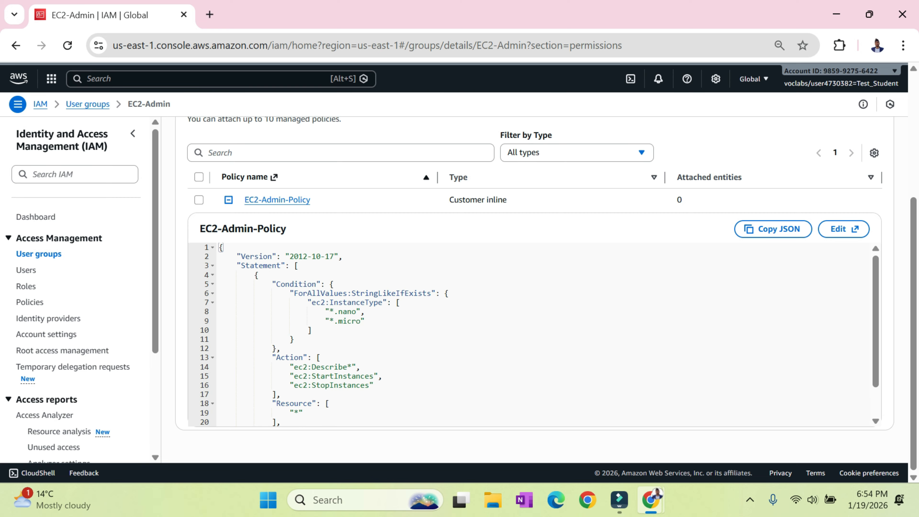
pyautogui.scroll(-2, 539, 335)
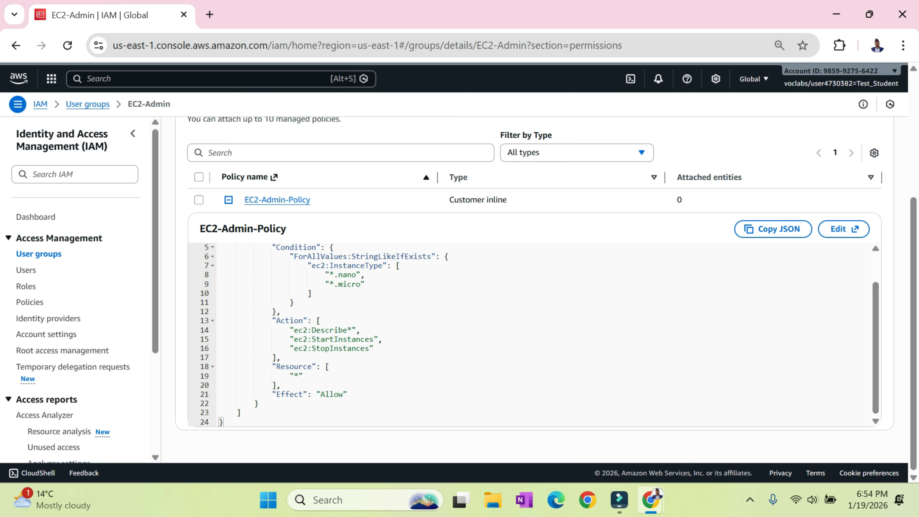
pyautogui.scroll(2, 539, 335)
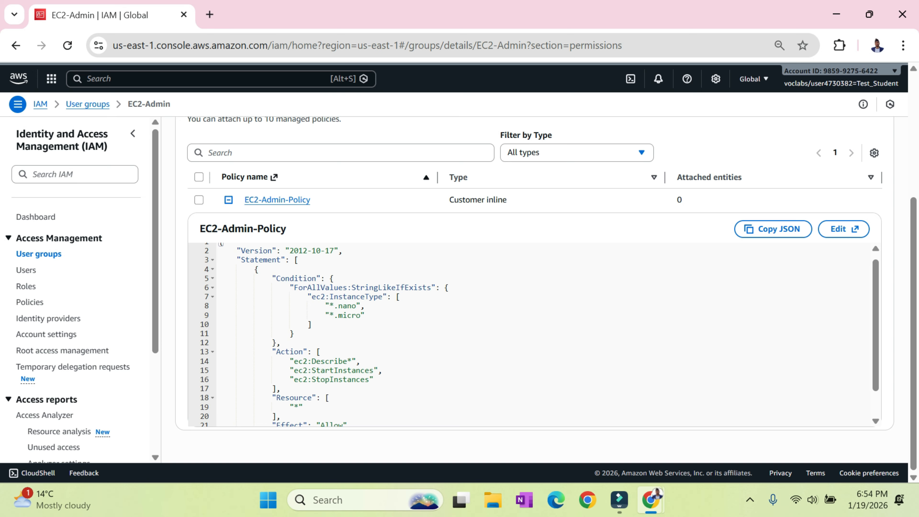
pyautogui.scroll(-2, 539, 335)
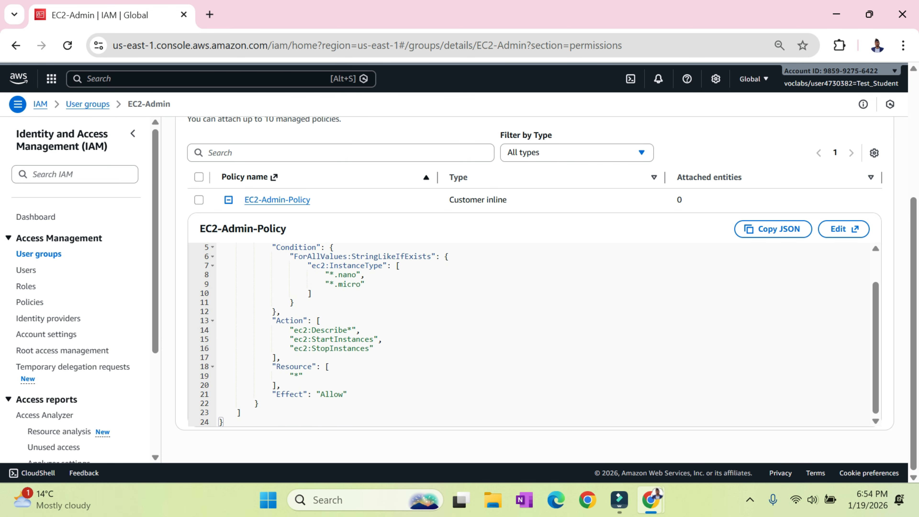
pyautogui.scroll(2, 539, 335)
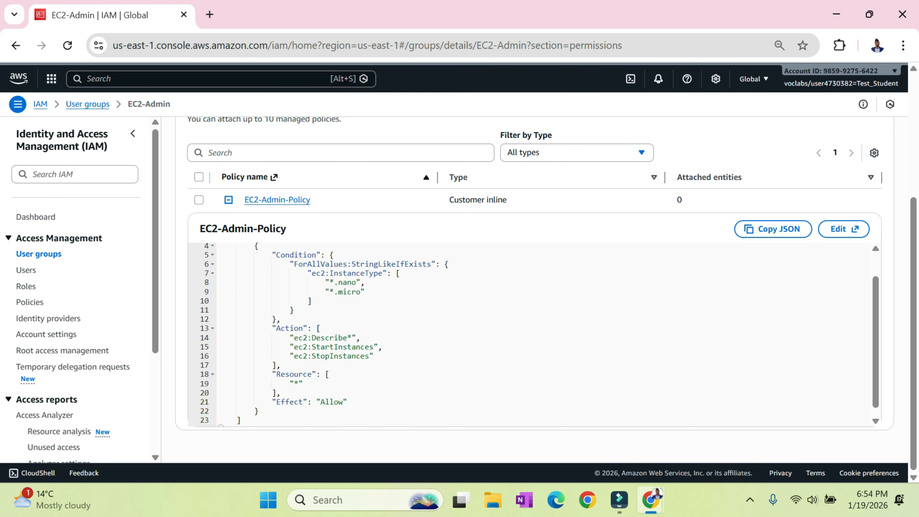
pyautogui.click(50, 254)
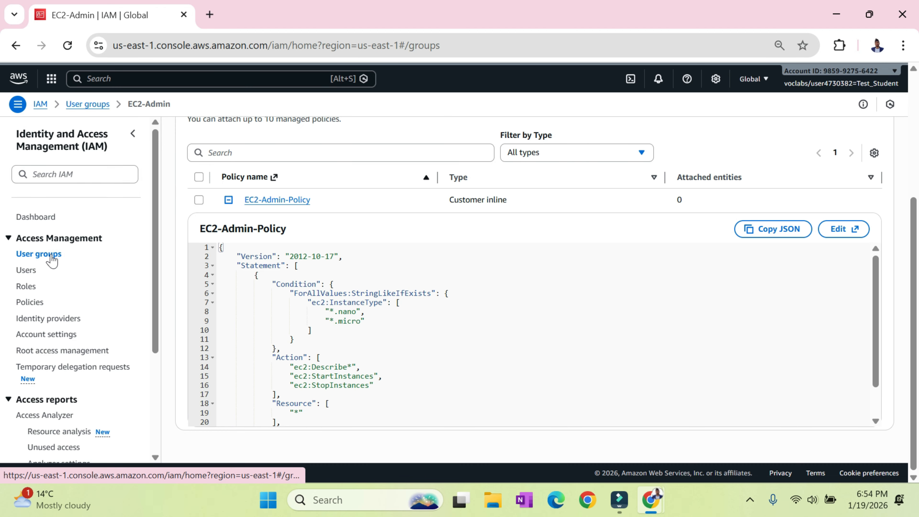
# Switch to the Guided Lab page and read the instructions from the IAM users and groups review through Task 2.1.
pyautogui.hotkey('alt', 'Tab')
pyautogui.scroll(-4, 434, 338)
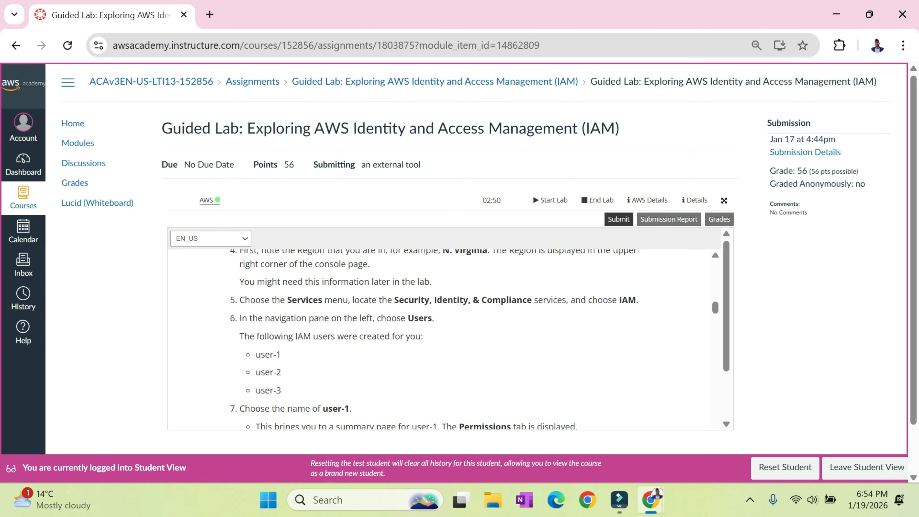
pyautogui.scroll(-10, 307, 309)
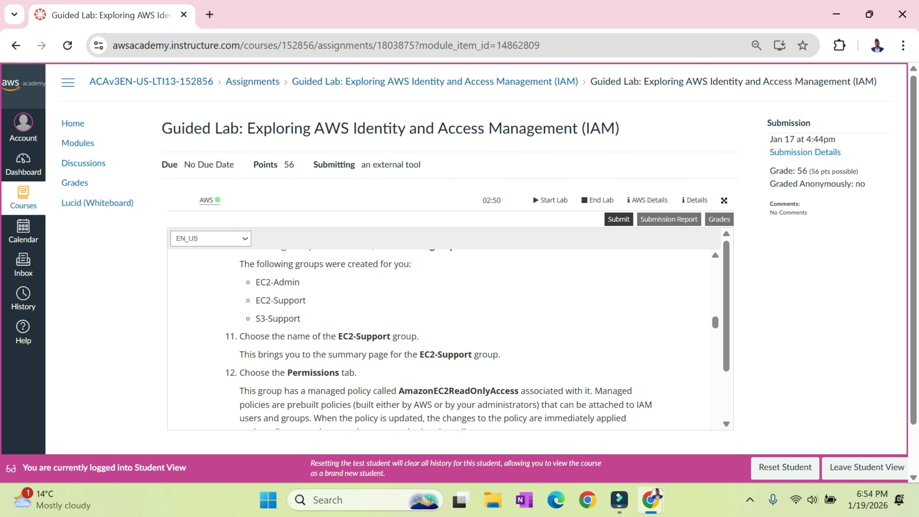
pyautogui.scroll(-6, 434, 341)
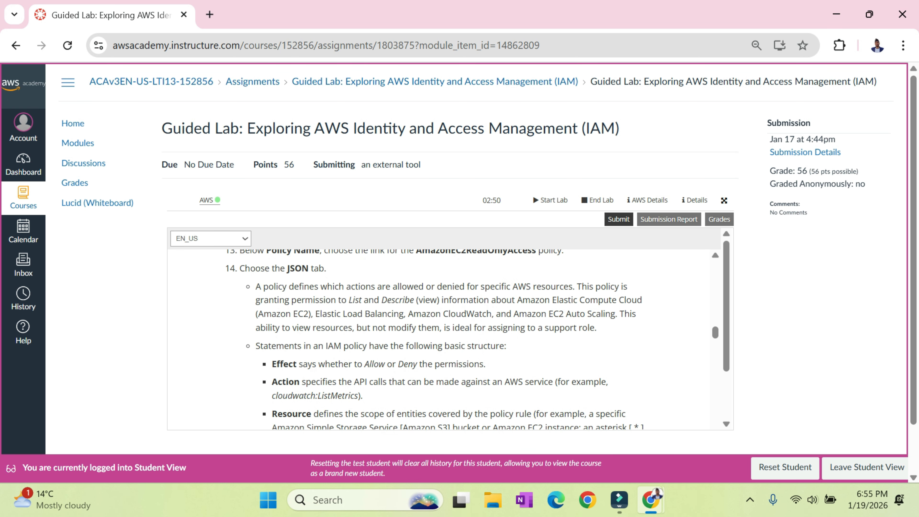
pyautogui.doubleClick(298, 268)
pyautogui.hotkey('alt', 'Tab')
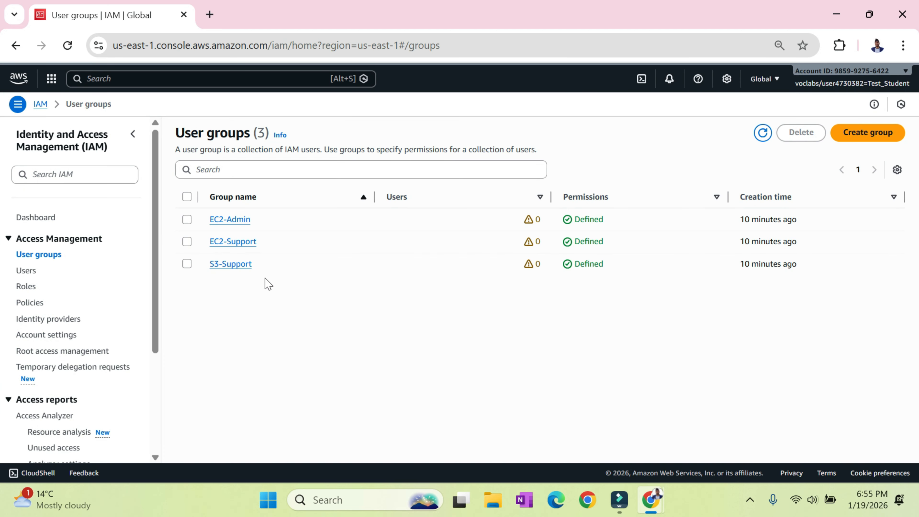
pyautogui.hotkey('alt', 'Tab')
pyautogui.scroll(-6, 434, 340)
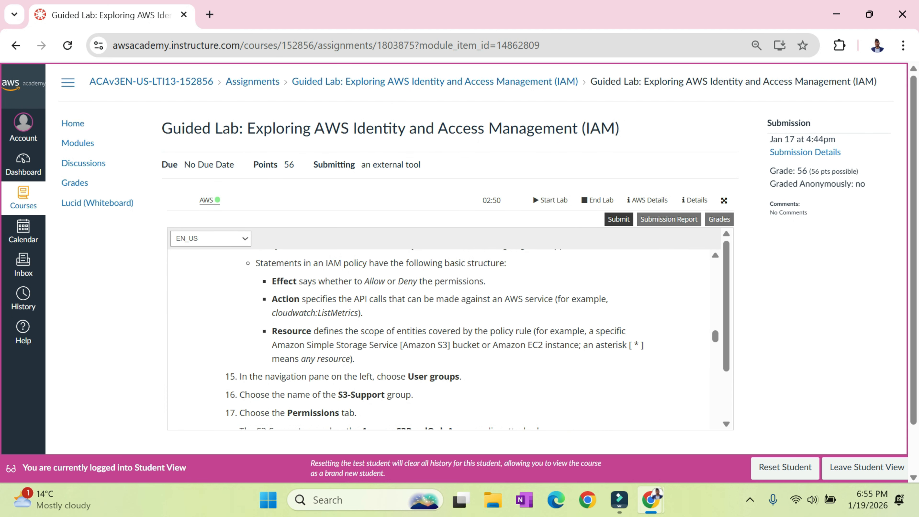
pyautogui.scroll(-12, 434, 341)
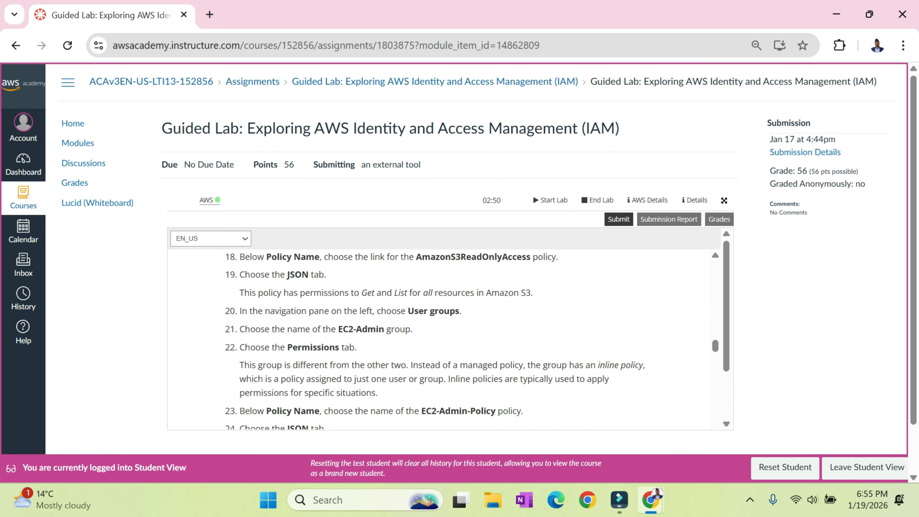
pyautogui.scroll(-7, 434, 341)
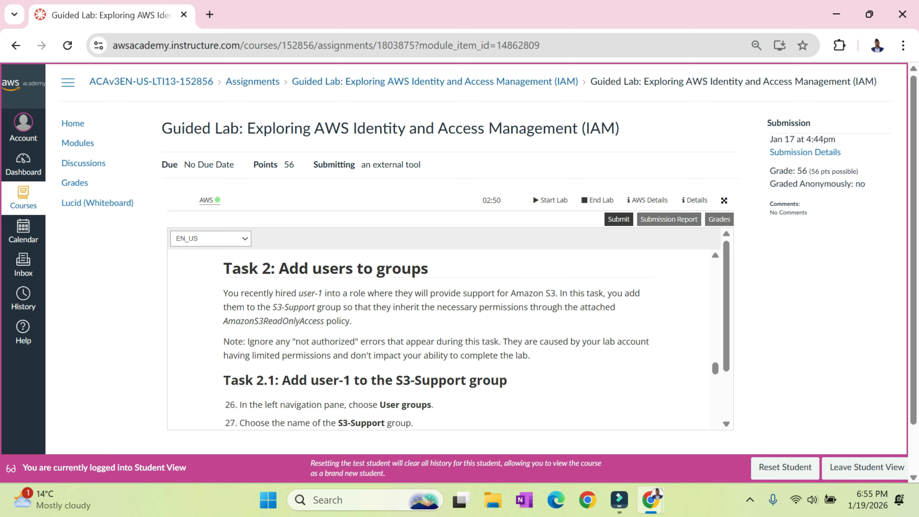
pyautogui.scroll(-4, 434, 341)
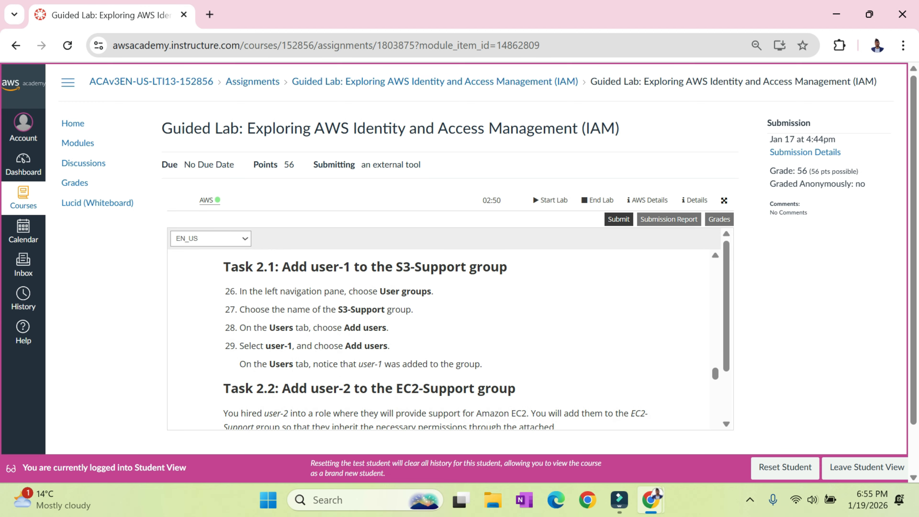
# Review the lab guide's table that matches user-1, user-2 and user-3 with their groups and permissions.
pyautogui.scroll(8, 434, 341)
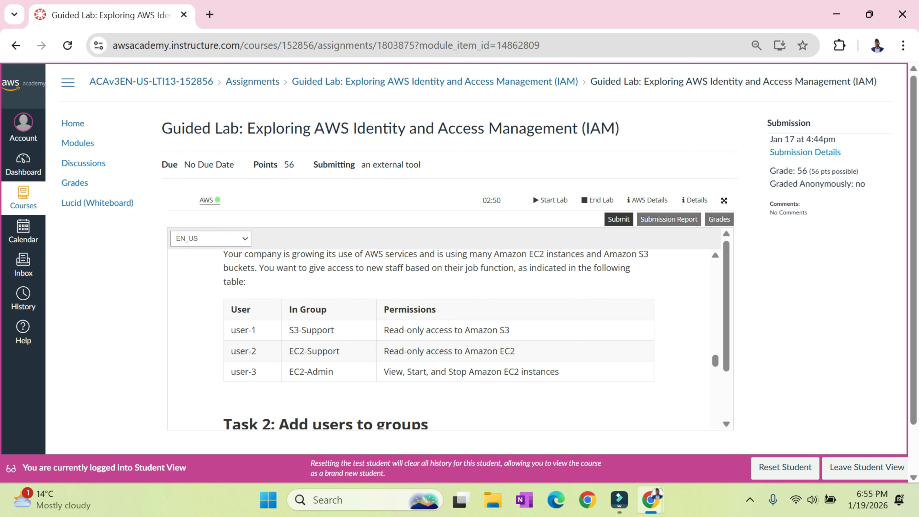
pyautogui.doubleClick(244, 329)
pyautogui.doubleClick(240, 351)
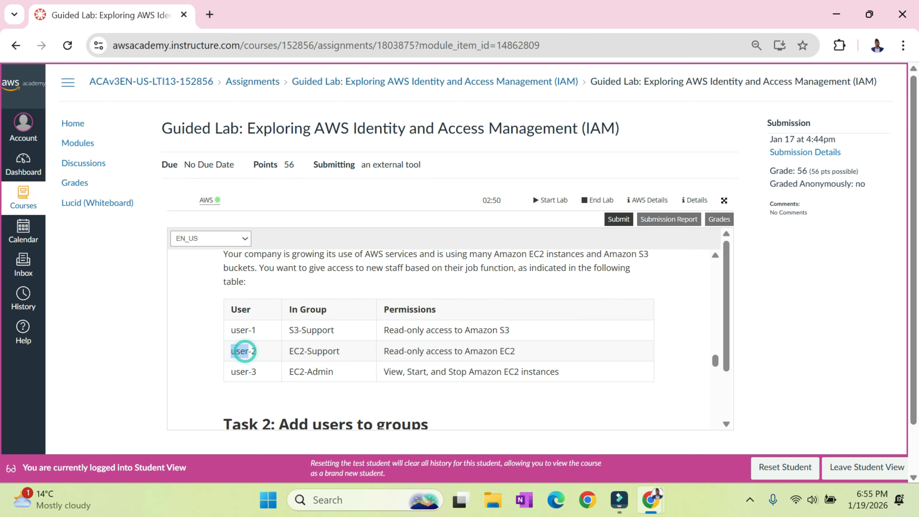
pyautogui.doubleClick(318, 371)
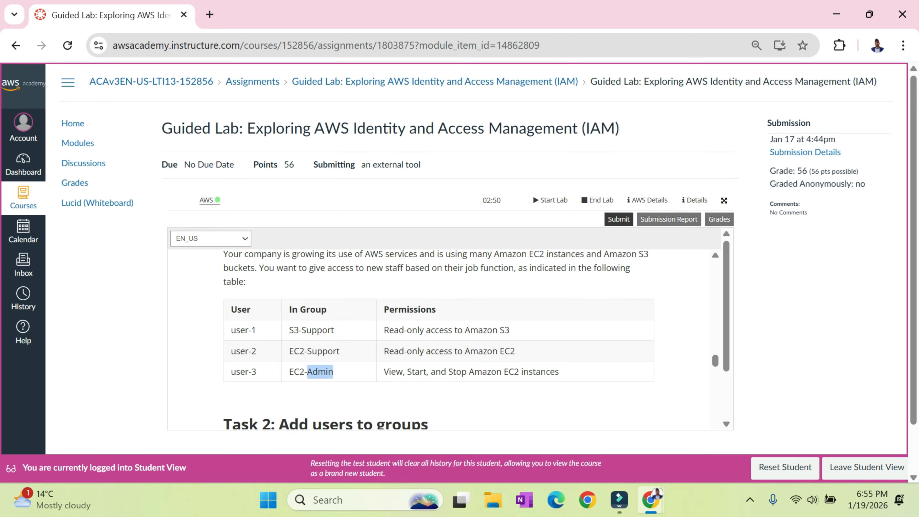
# Switch back to the IAM console and add user-1 to the S3-Support user group.
pyautogui.hotkey('alt', 'Tab')
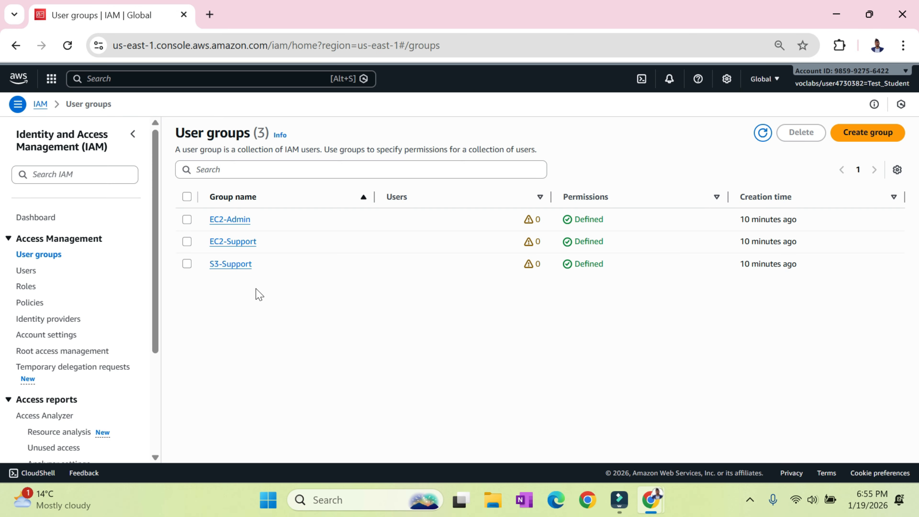
pyautogui.click(239, 268)
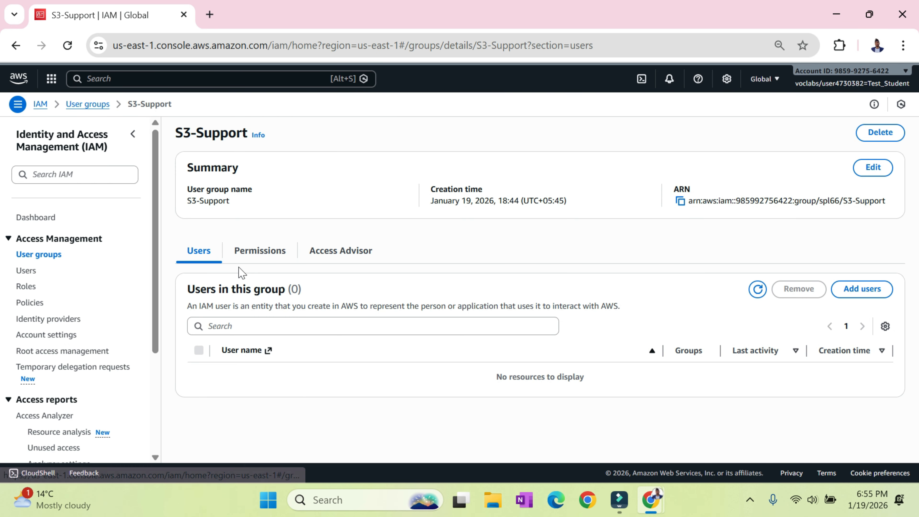
pyautogui.click(878, 292)
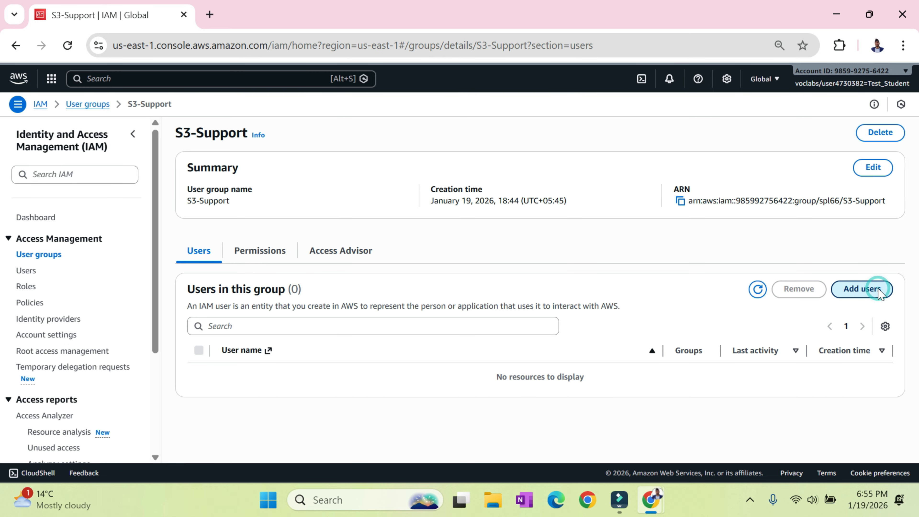
pyautogui.click(37, 237)
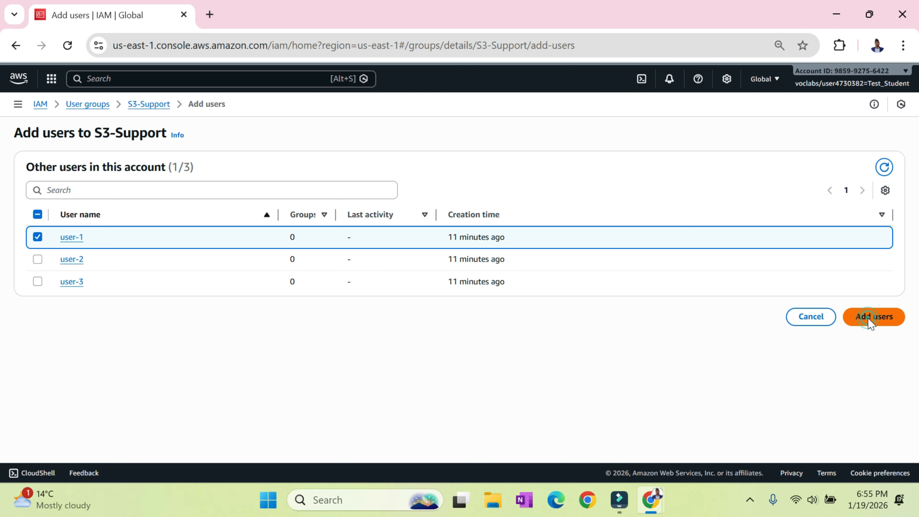
pyautogui.click(872, 325)
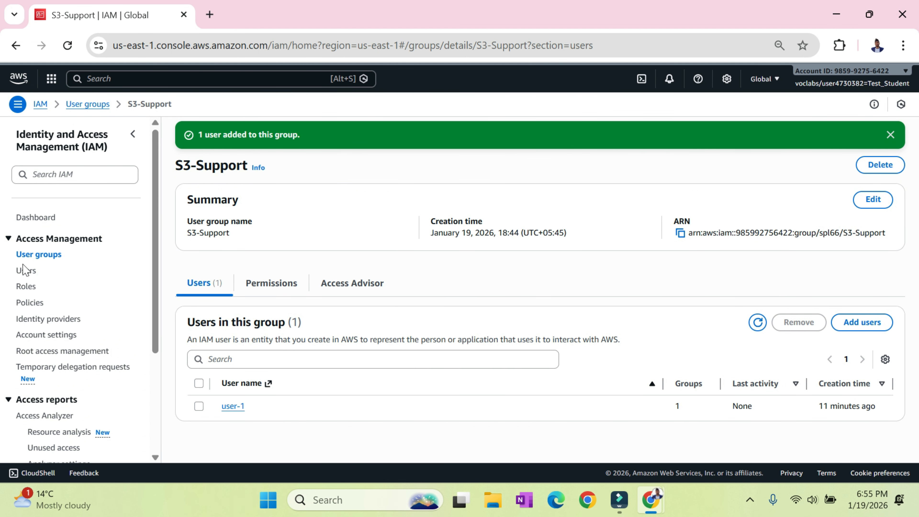
# Add user-2 to the EC2-Support user group.
pyautogui.click(37, 258)
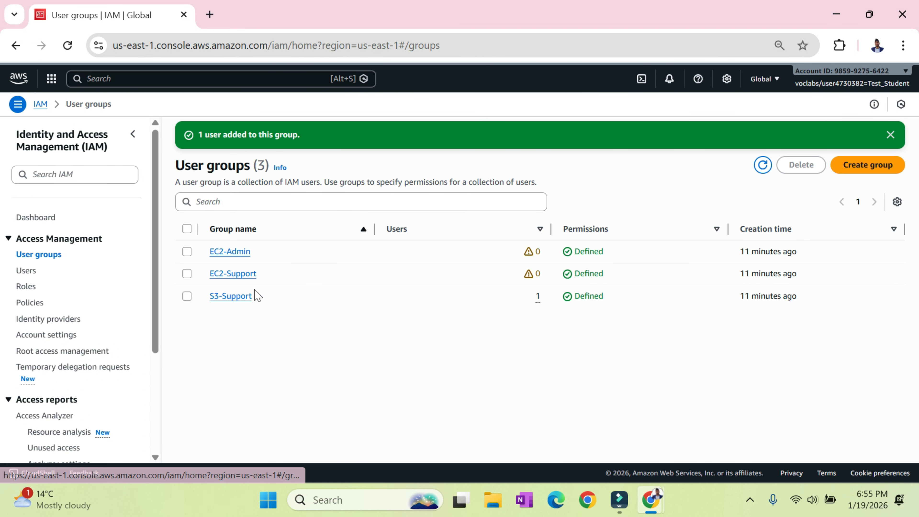
pyautogui.click(240, 274)
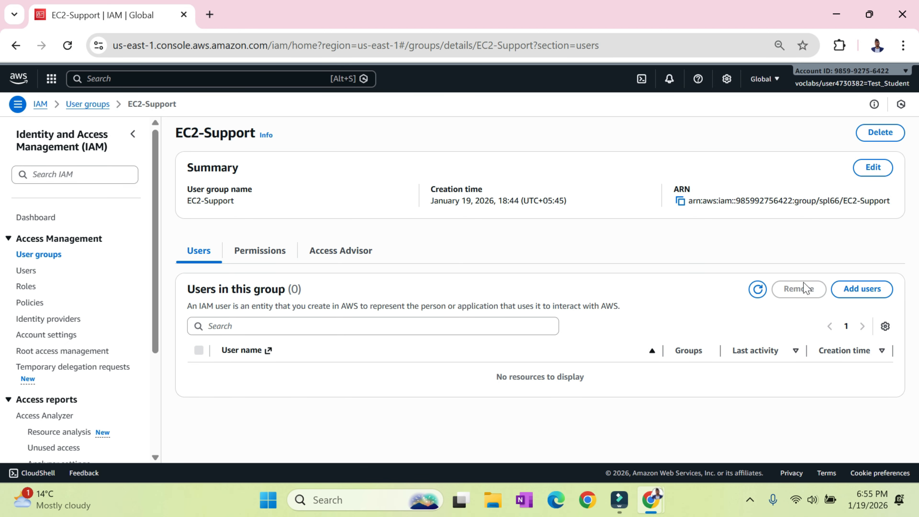
pyautogui.click(861, 289)
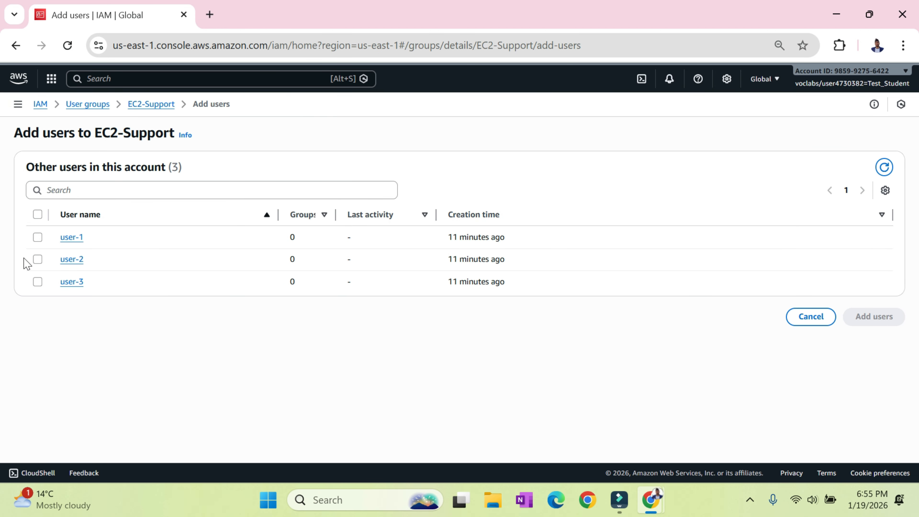
pyautogui.click(37, 259)
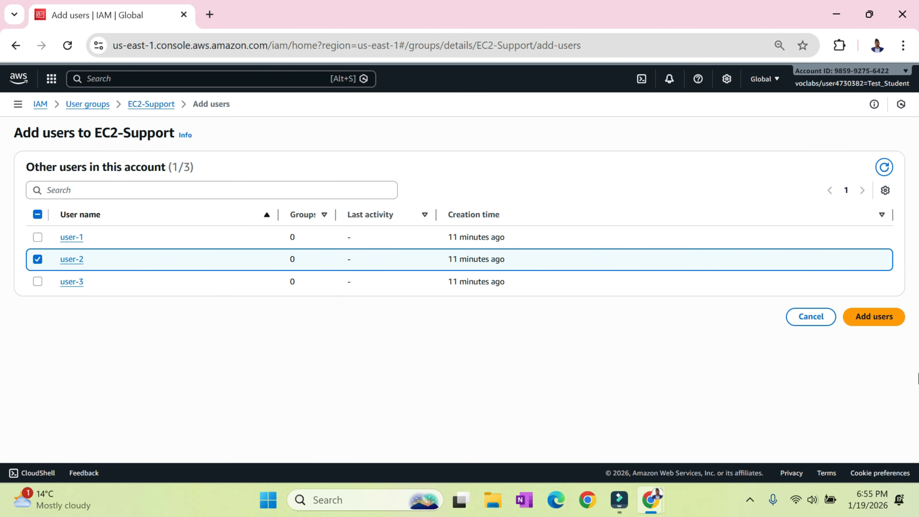
pyautogui.click(860, 322)
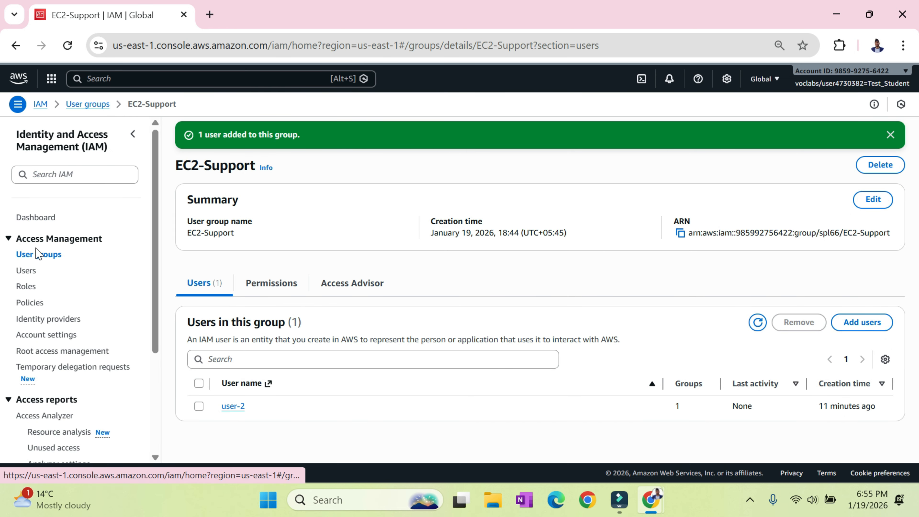
# Add user-3 to the EC2-Admin user group and return to the user groups list.
pyautogui.click(36, 254)
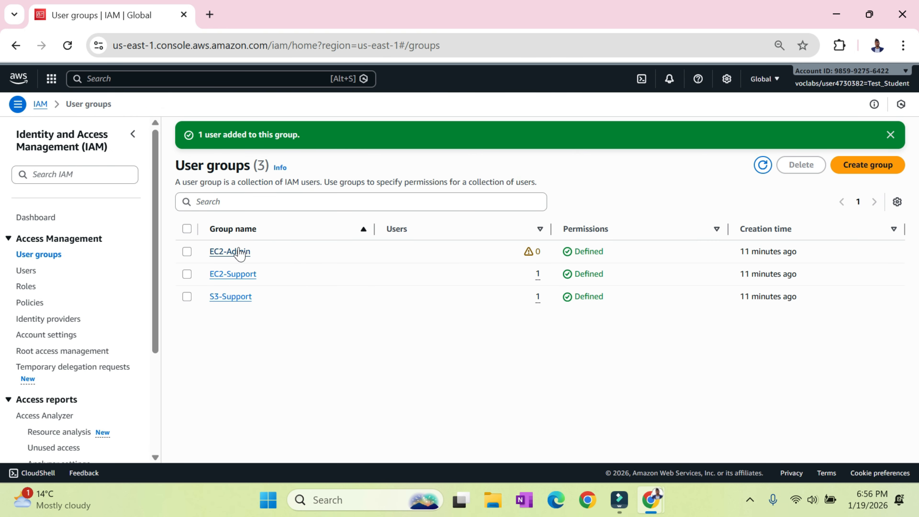
pyautogui.click(239, 251)
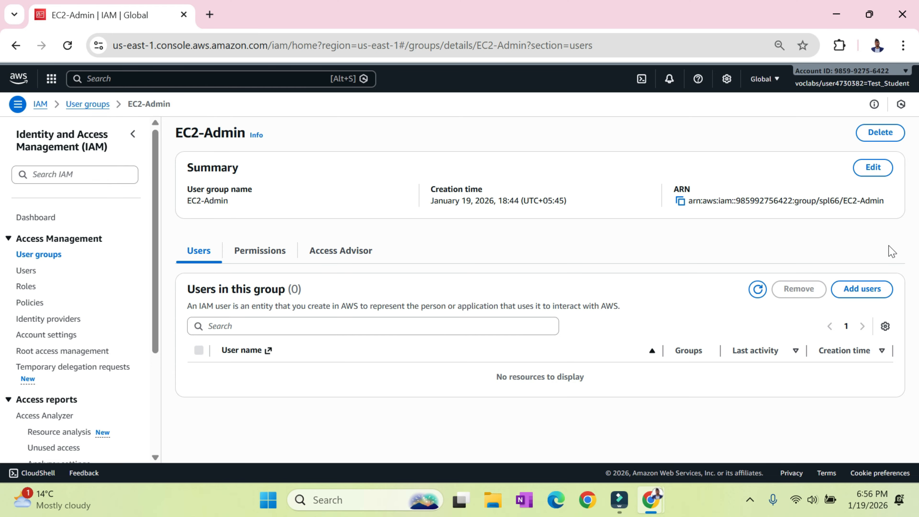
pyautogui.click(862, 289)
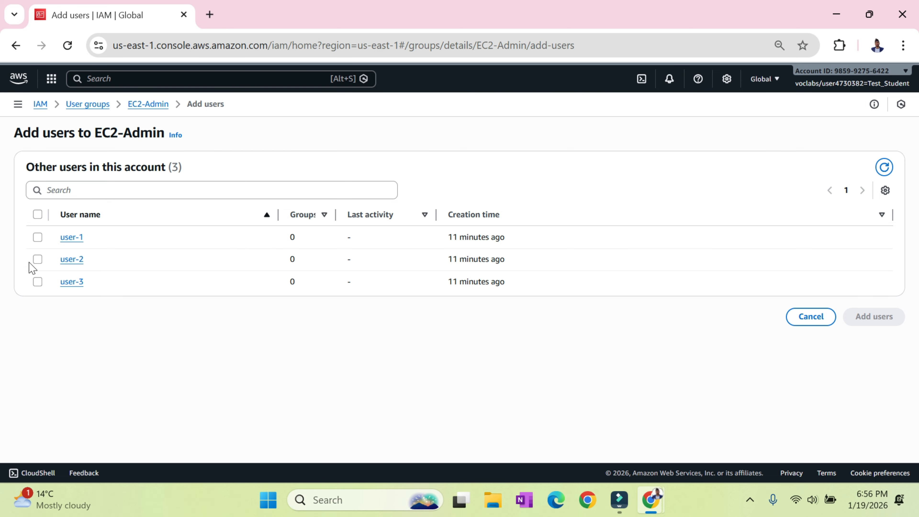
pyautogui.click(37, 282)
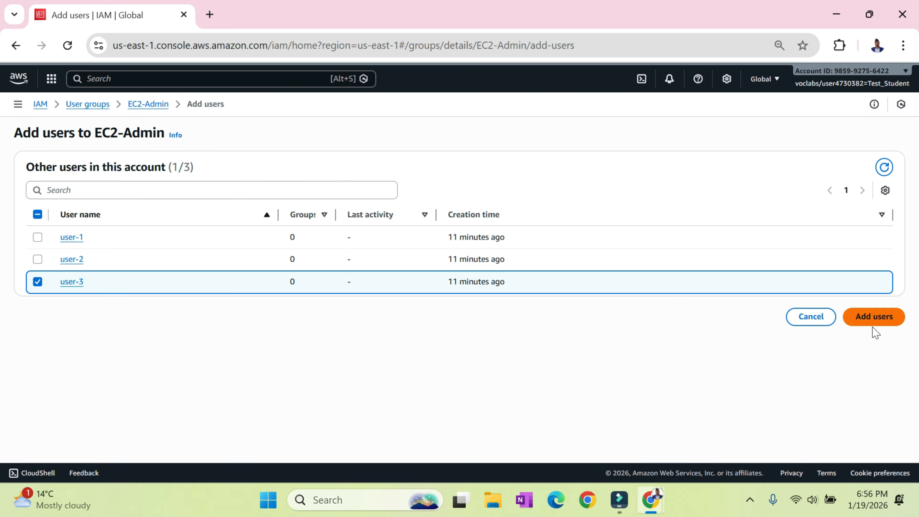
pyautogui.click(864, 320)
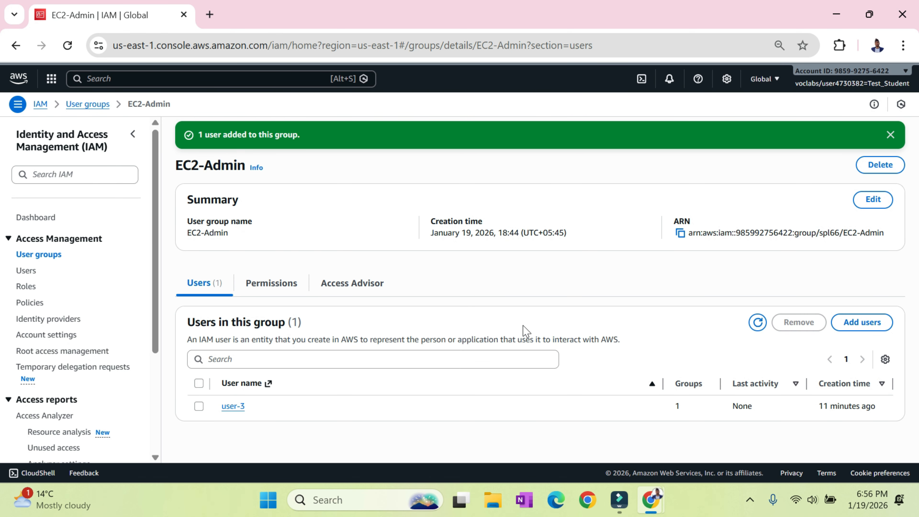
pyautogui.click(57, 254)
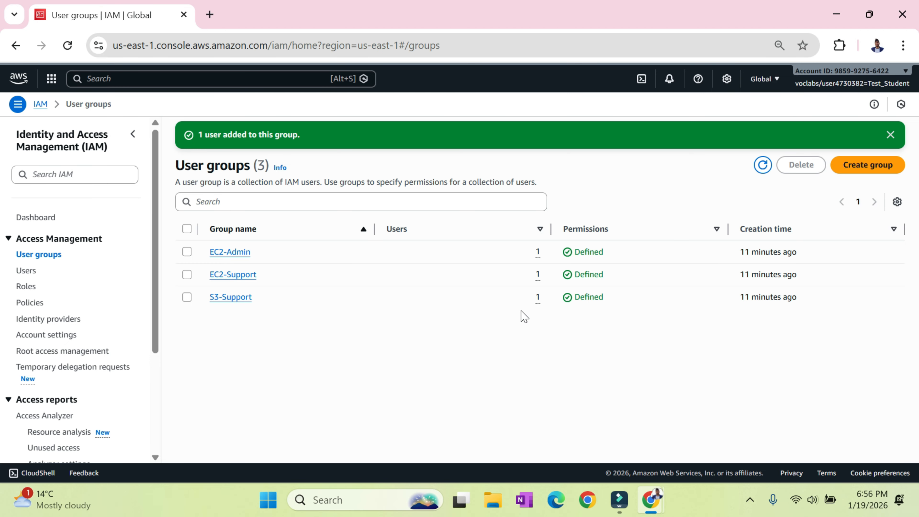
# Switch to the Guided Lab page and read the instructions from Task 2 through Task 3.1.
pyautogui.press('super')
pyautogui.press('super')
pyautogui.press('alt')
pyautogui.hotkey('alt', 'Tab')
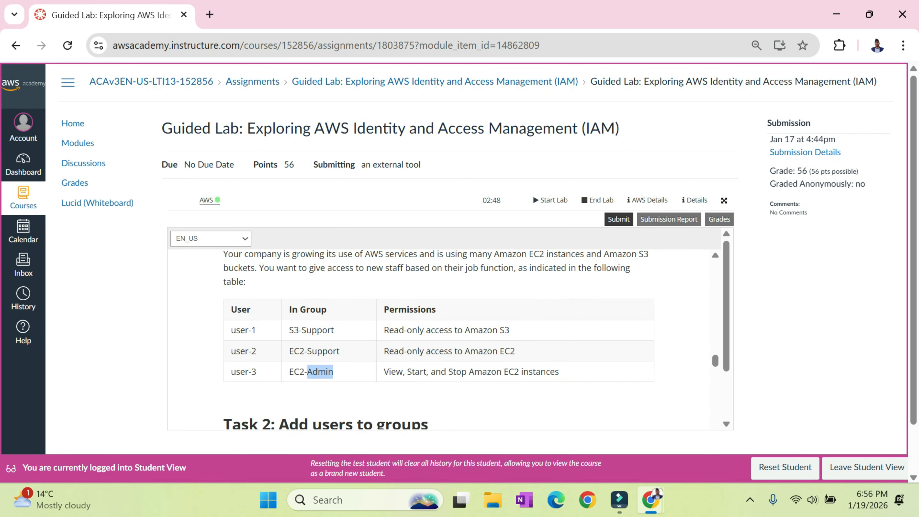
pyautogui.scroll(-4, 470, 340)
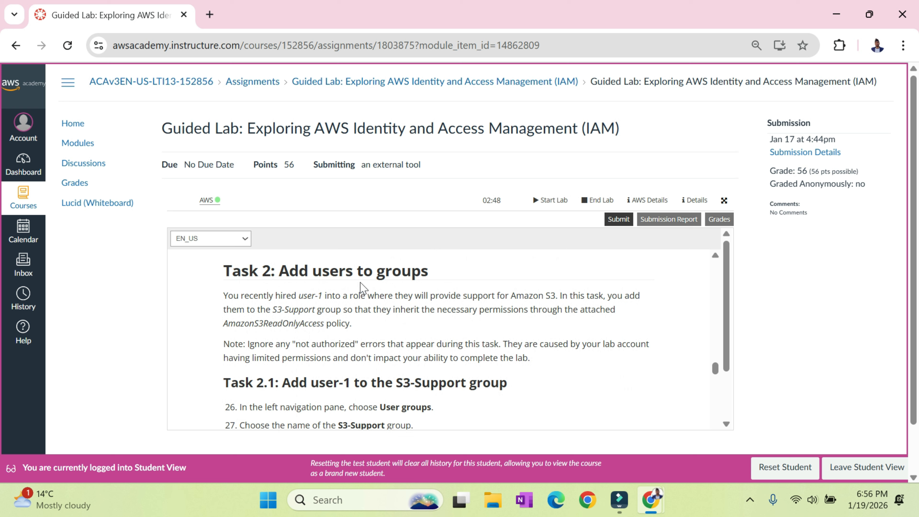
pyautogui.scroll(-3, 434, 288)
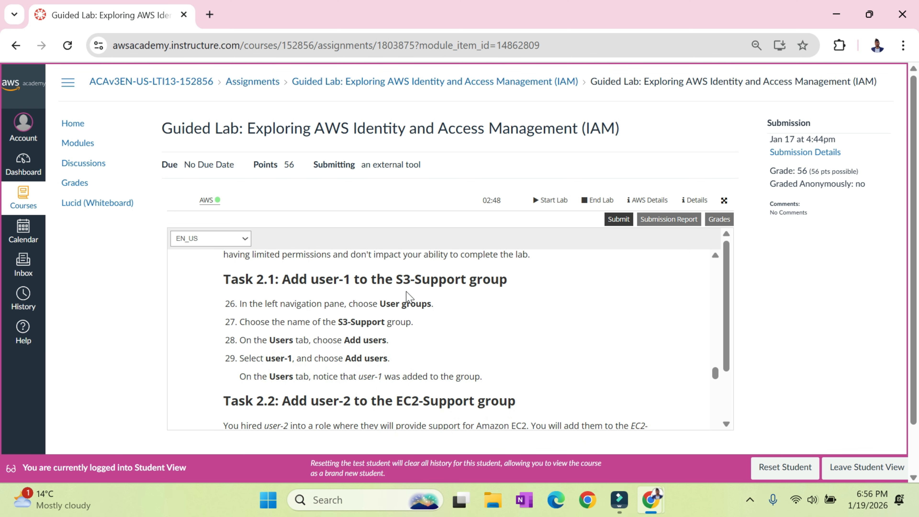
pyautogui.scroll(-4, 465, 293)
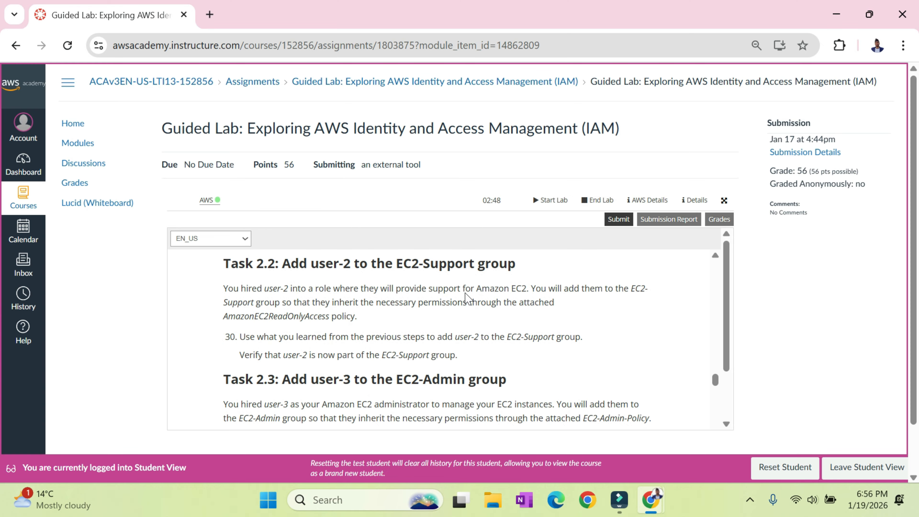
pyautogui.scroll(-3, 467, 286)
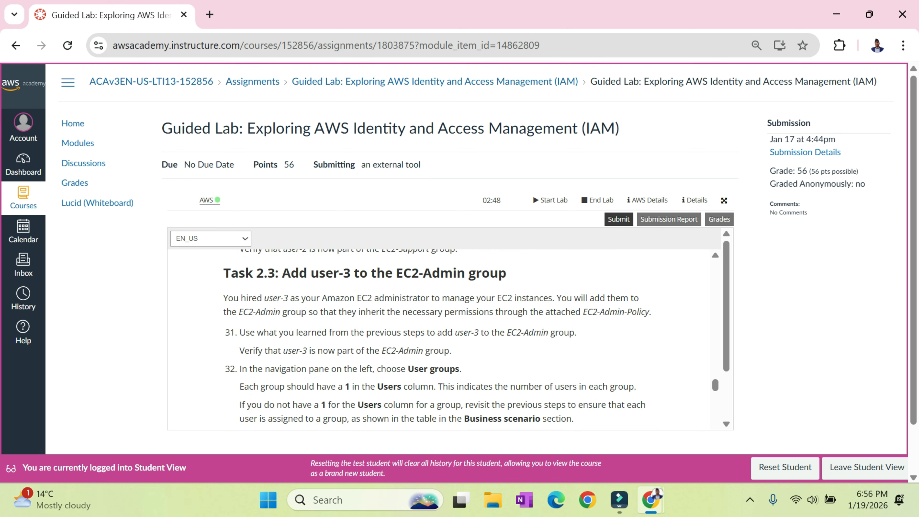
pyautogui.scroll(-5, 437, 341)
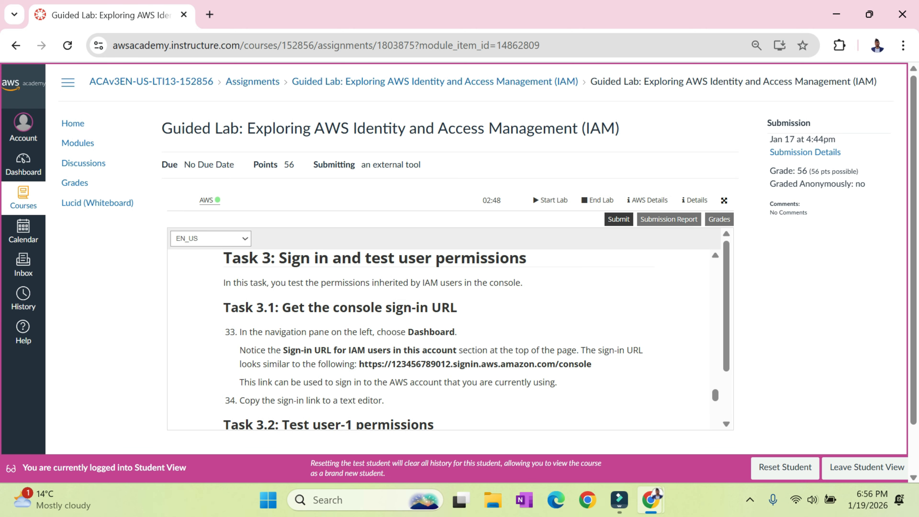
# Switch back to the IAM console and copy the sign-in URL for IAM users from the dashboard.
pyautogui.hotkey('alt', 'Tab')
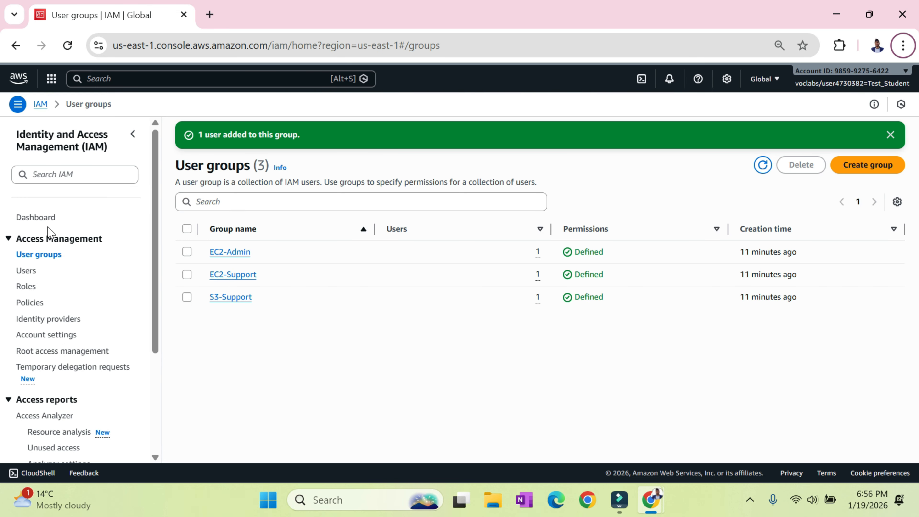
pyautogui.click(38, 218)
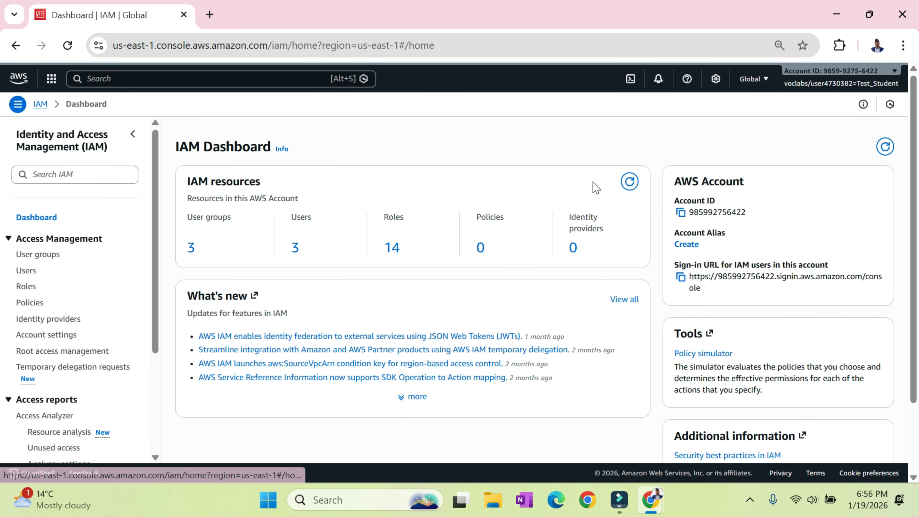
pyautogui.click(681, 317)
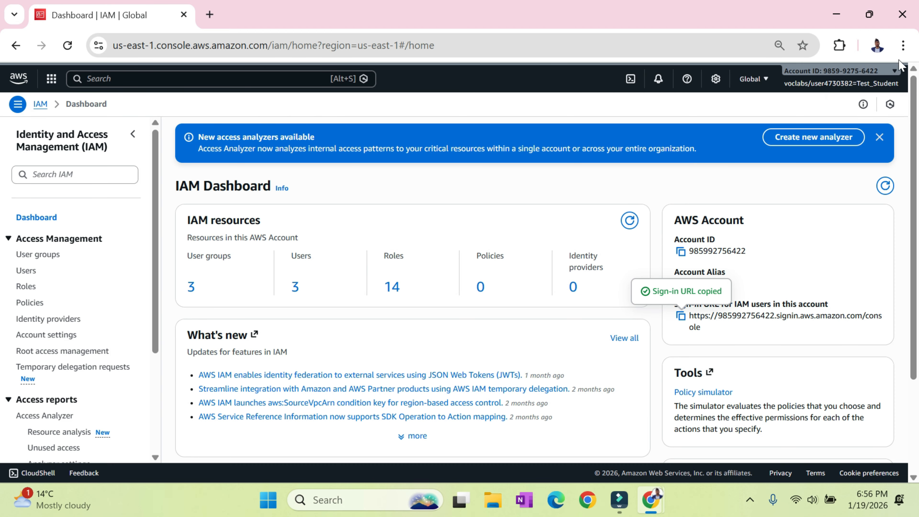
# Open the copied IAM sign-in URL in a new Incognito window.
pyautogui.click(903, 45)
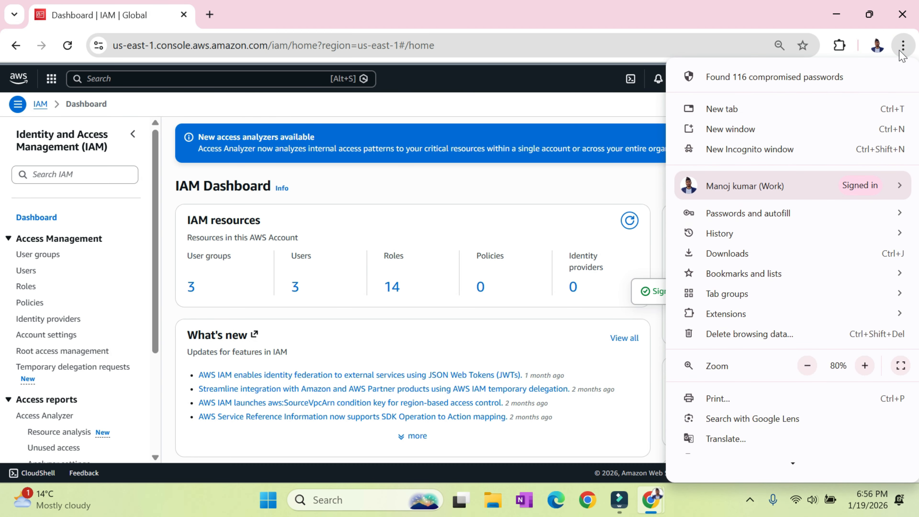
pyautogui.click(800, 154)
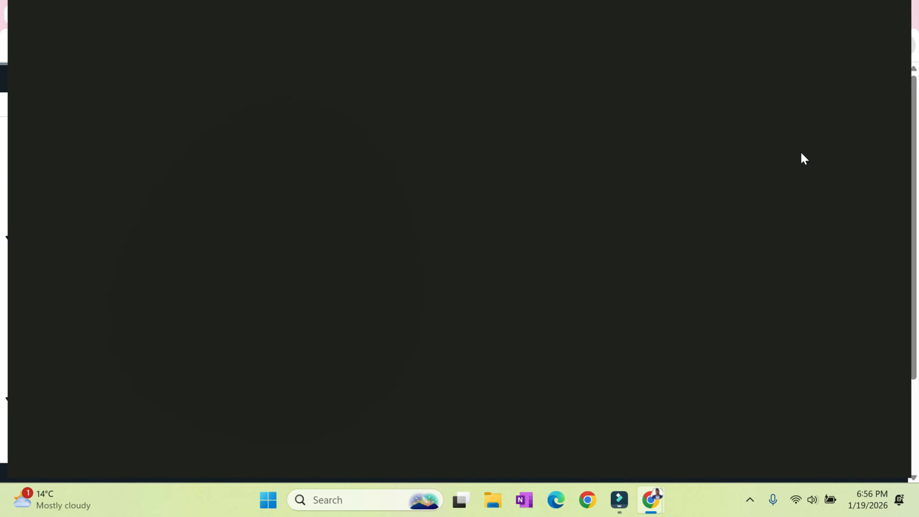
pyautogui.hotkey('ctrl', 'v')
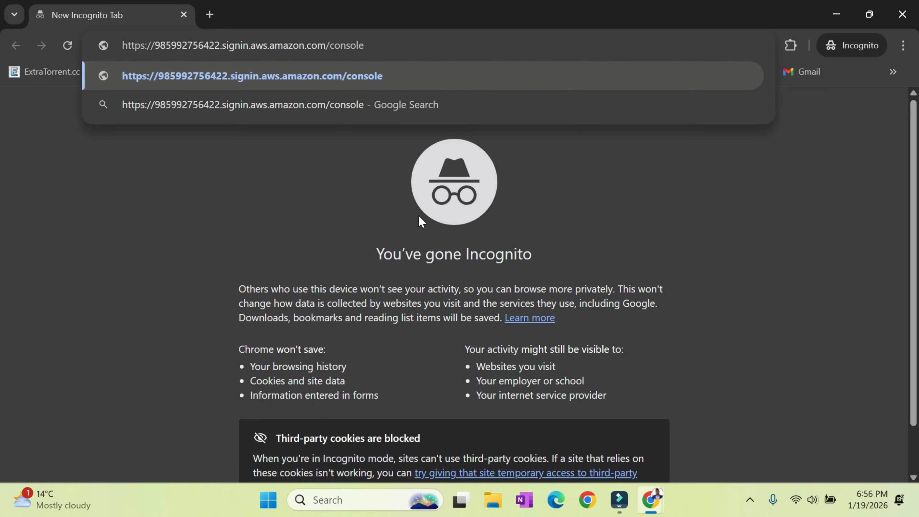
pyautogui.press('Return')
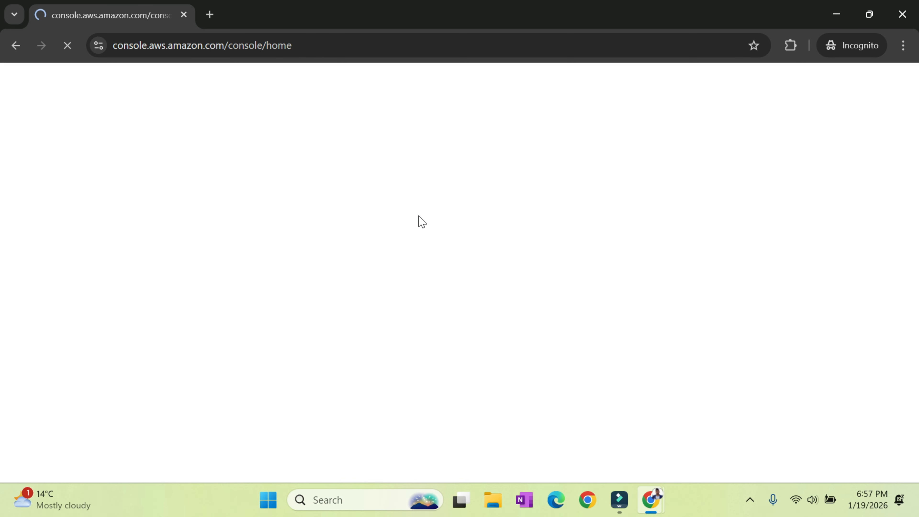
# Switch to the Guided Lab page and copy the user-1 password from the Task 3.2 instructions.
pyautogui.hotkey('alt', 'Tab')
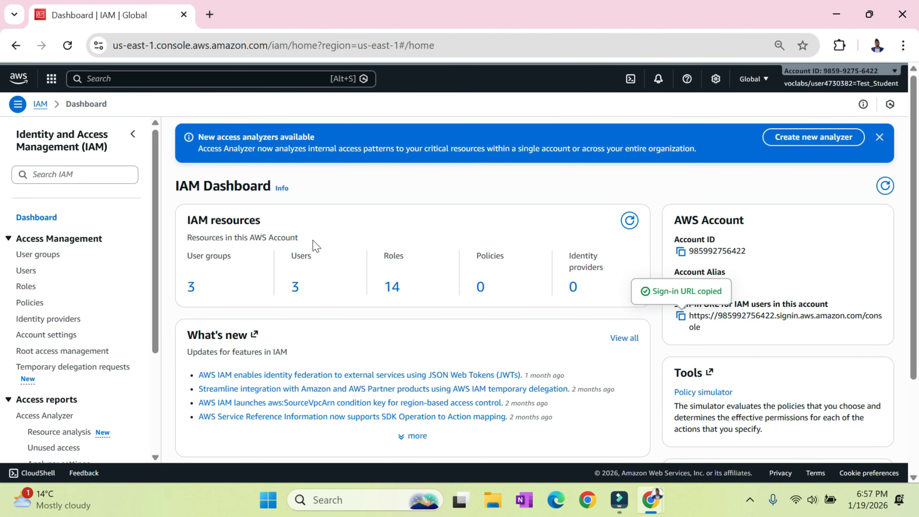
pyautogui.hotkey('alt', 'Tab')
pyautogui.press('Tab')
pyautogui.scroll(-4, 376, 324)
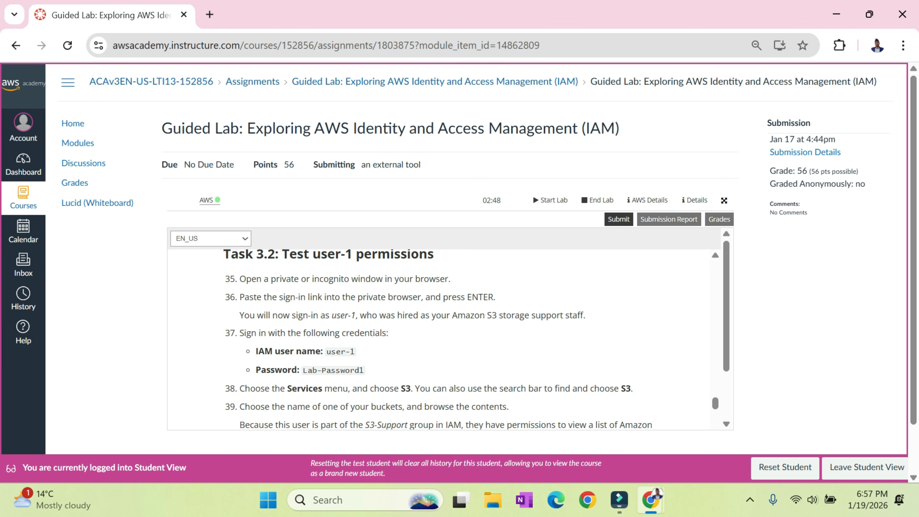
pyautogui.moveTo(303, 369); pyautogui.dragTo(366, 370)
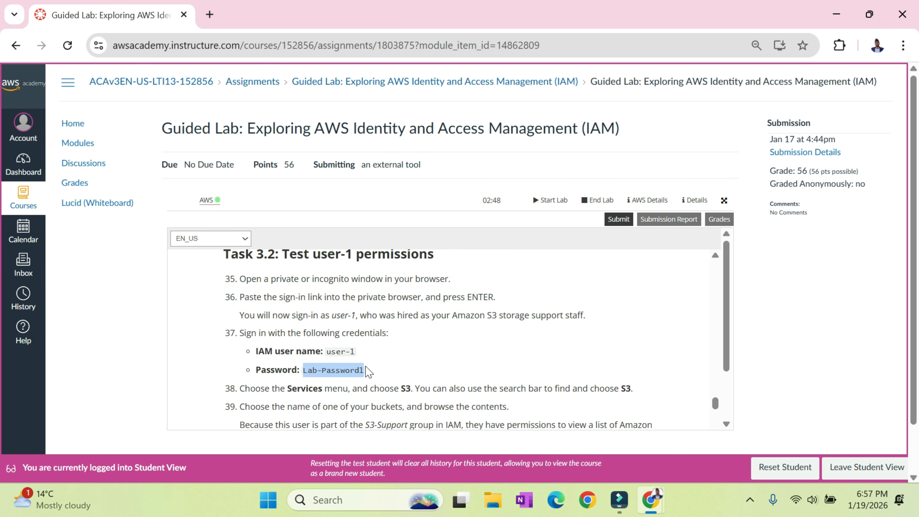
# Return to the Incognito window and sign in as IAM user user-1 with the copied account password.
pyautogui.hotkey('alt', 'Tab')
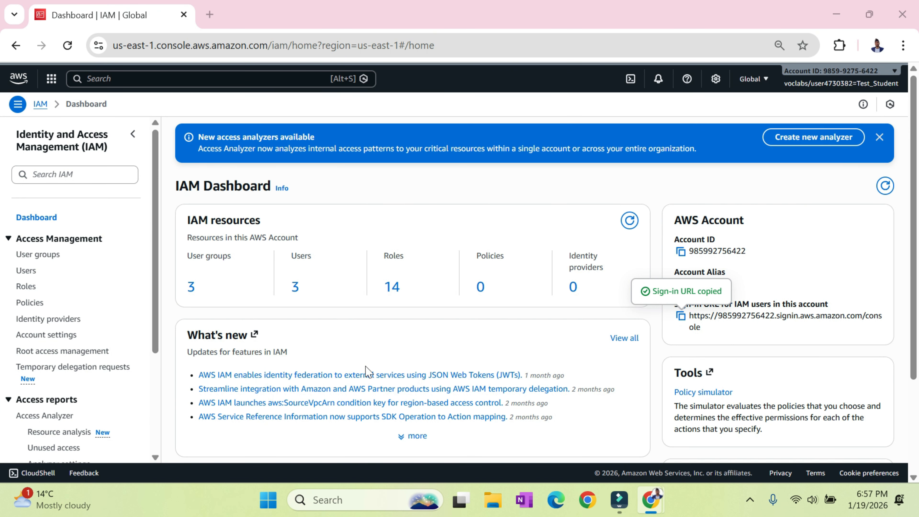
pyautogui.hotkey('alt', 'Tab')
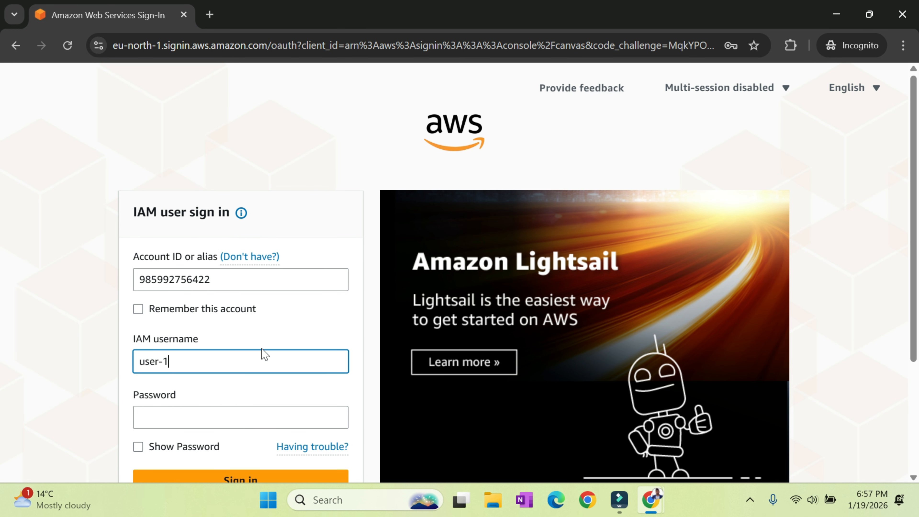
pyautogui.click(213, 415)
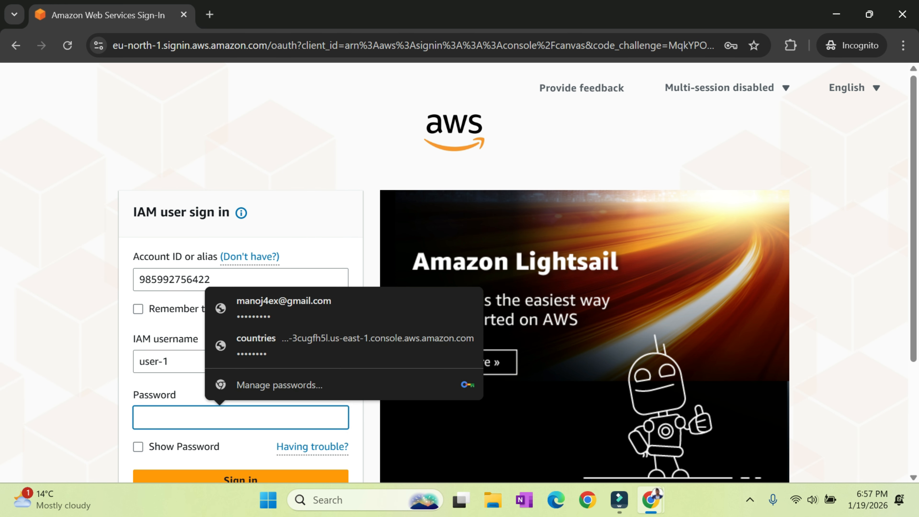
pyautogui.hotkey('ctrl', 'v')
pyautogui.click(239, 479)
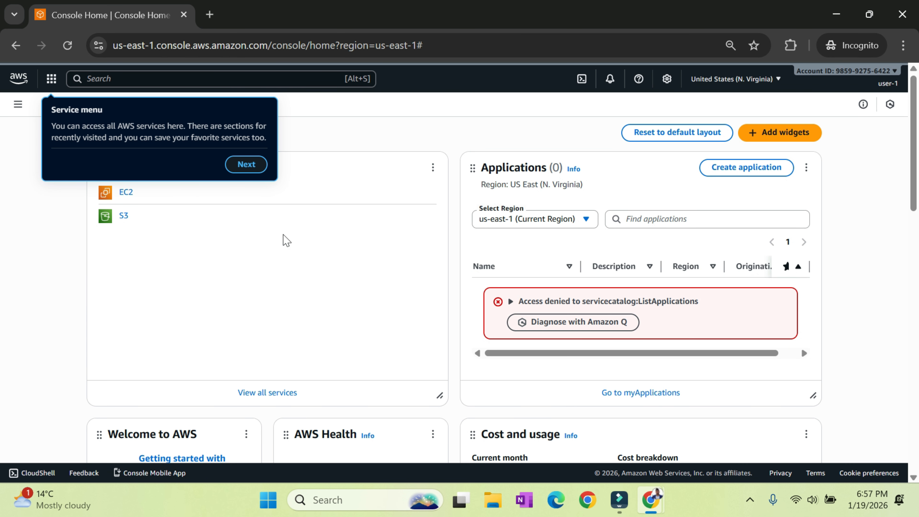
# Go through the introductory tips on Console Home and try the account color feature from the last one.
pyautogui.click(249, 166)
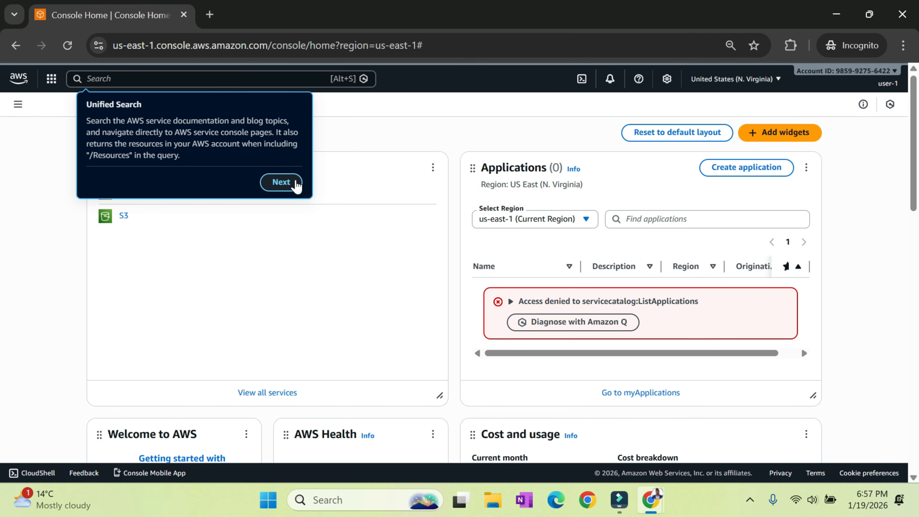
pyautogui.click(291, 183)
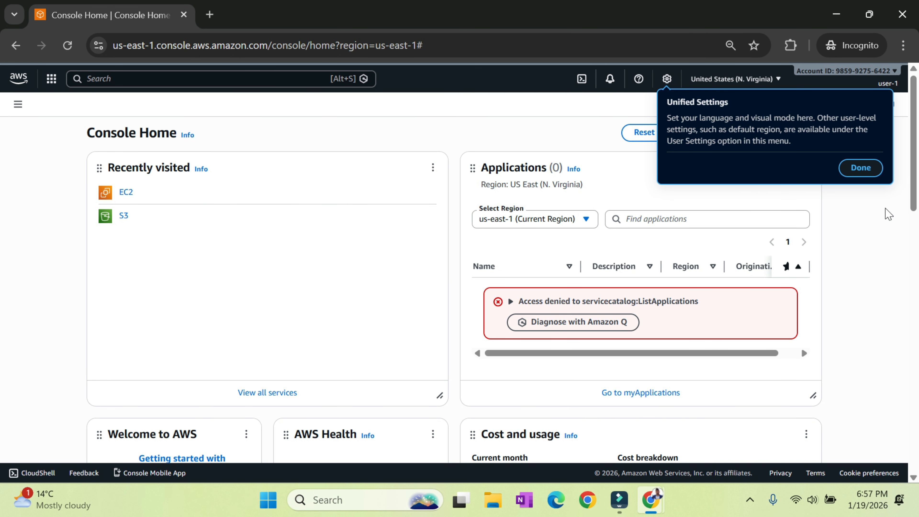
pyautogui.click(868, 170)
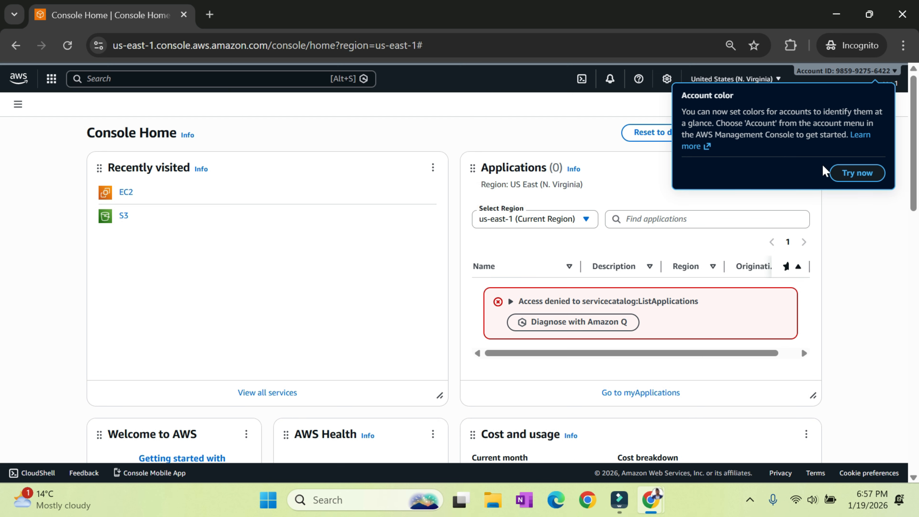
pyautogui.click(857, 173)
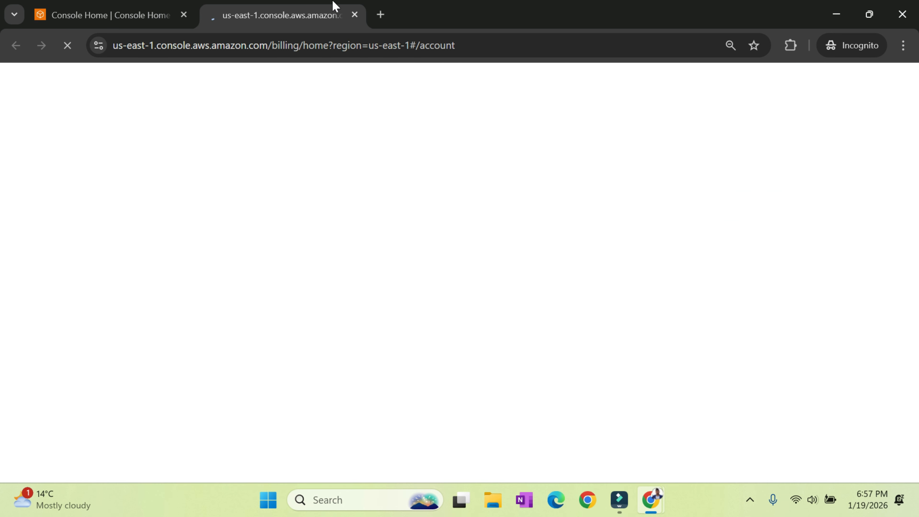
# Close the extra account page and open the existing bucket in Amazon S3 to browse its objects.
pyautogui.click(355, 15)
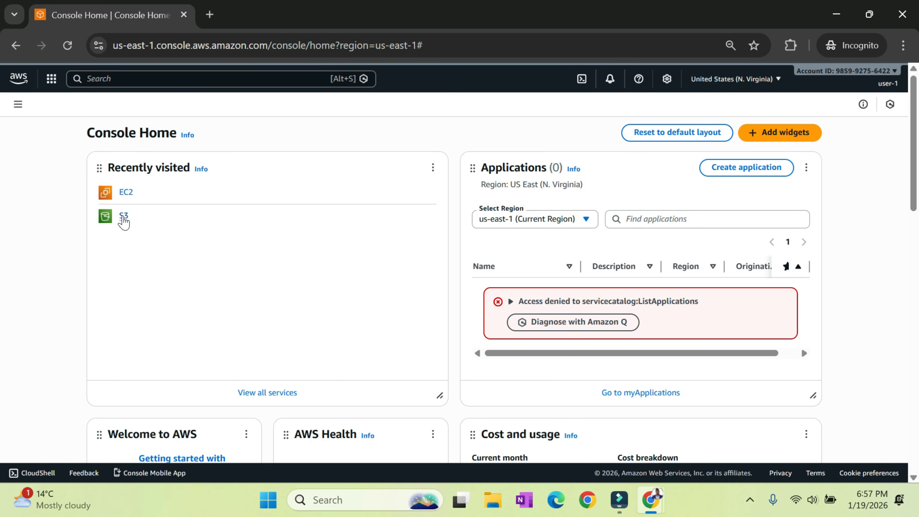
pyautogui.click(123, 216)
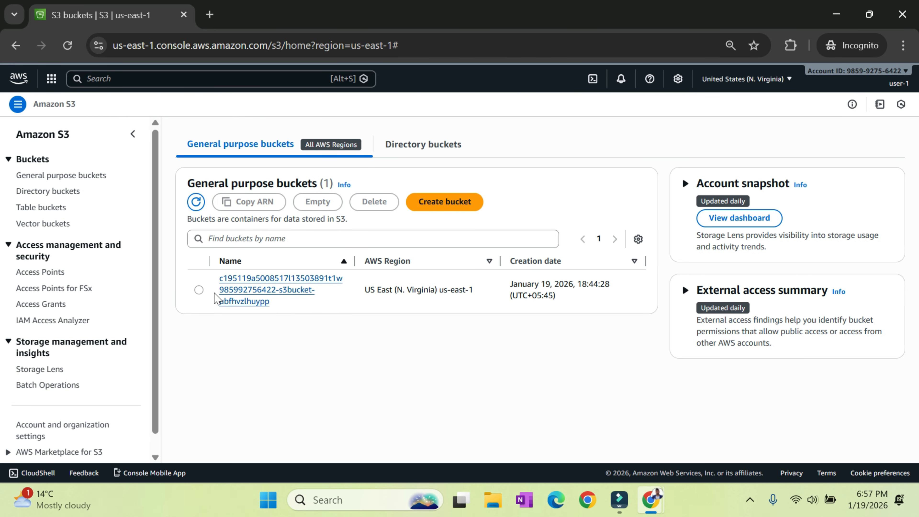
pyautogui.click(240, 290)
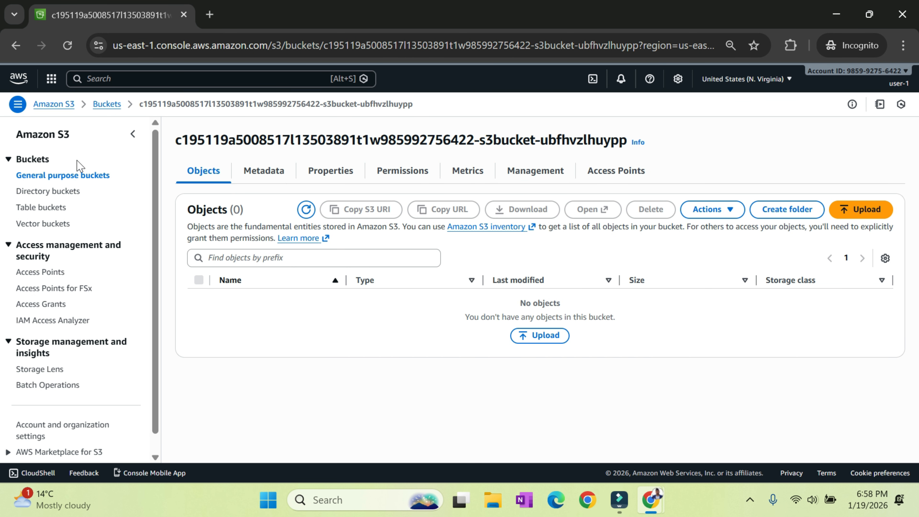
# Find the EC2 service and open its list of running instances to test user-1's access.
pyautogui.click(175, 80)
pyautogui.write('ecR')
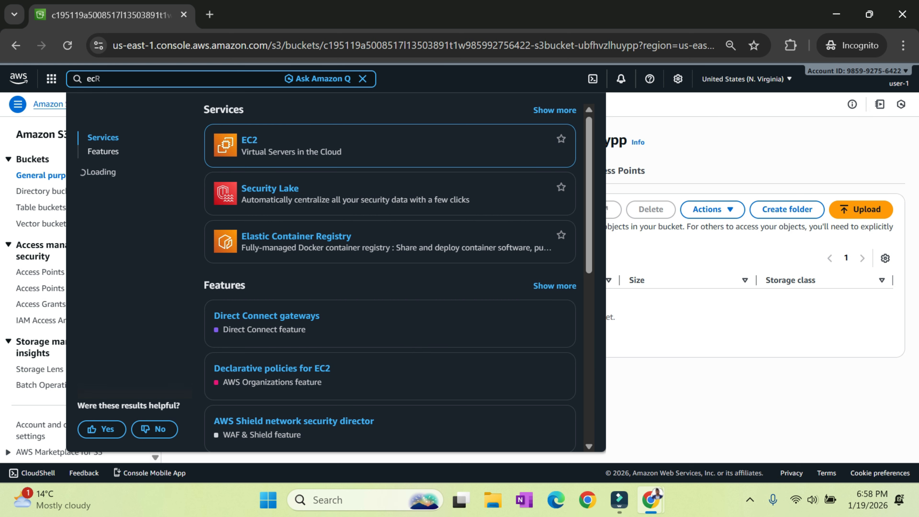
pyautogui.press('BackSpace')
pyautogui.write('3')
pyautogui.press('BackSpace')
pyautogui.write('2')
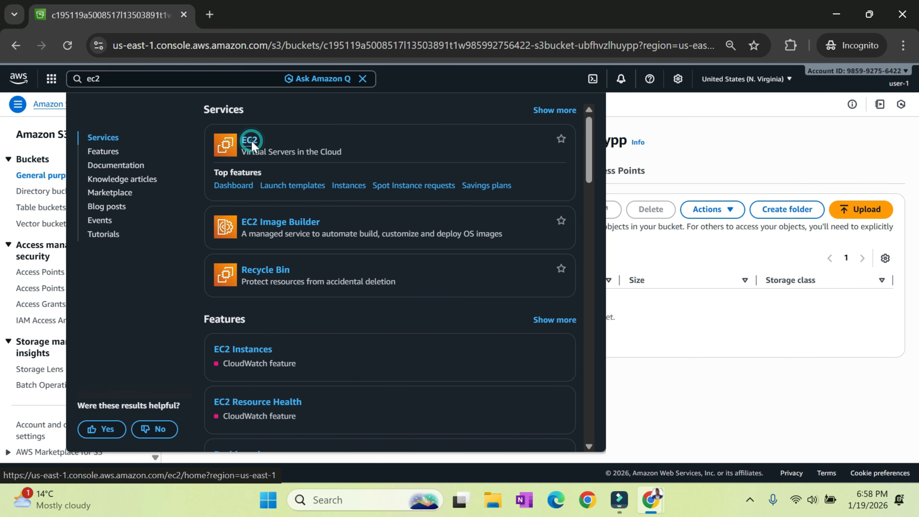
pyautogui.click(252, 145)
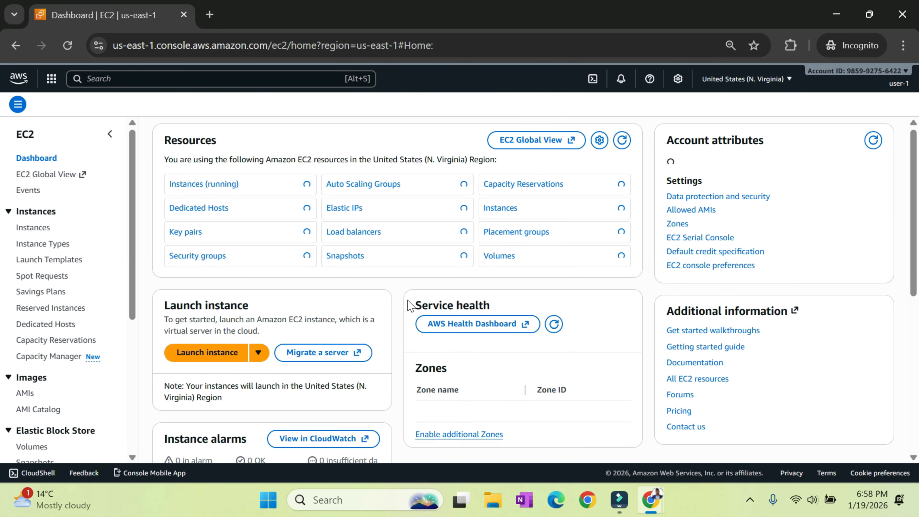
pyautogui.click(211, 185)
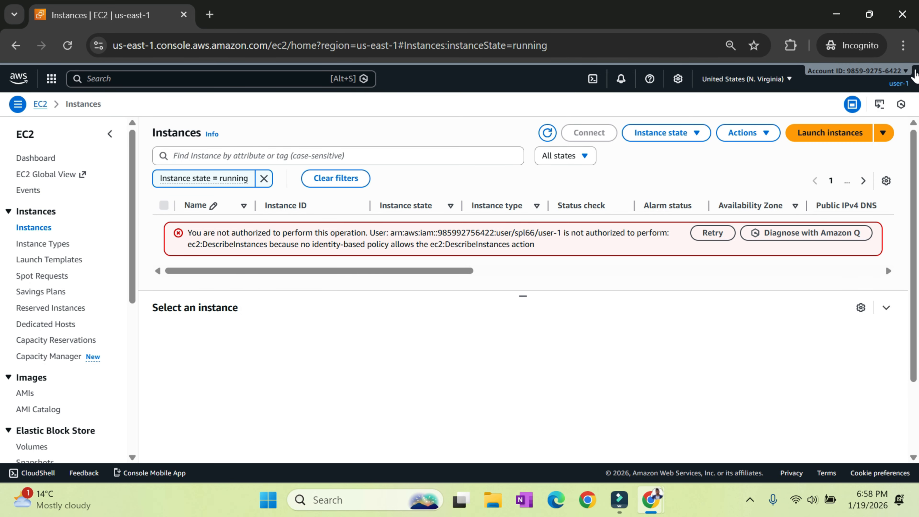
# Sign user-1 out of the console and read on in the Guided Lab page to the Task 3.3 sign-in instructions.
pyautogui.click(914, 76)
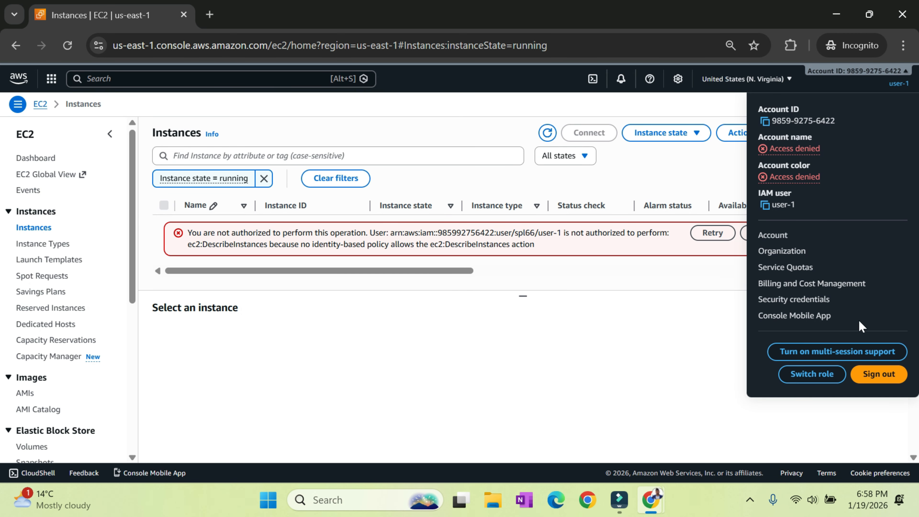
pyautogui.click(878, 377)
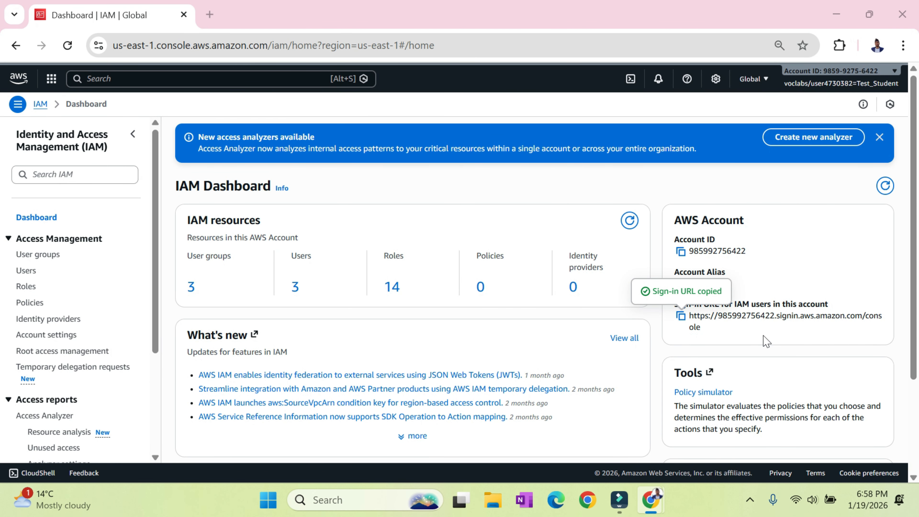
pyautogui.hotkey('alt', 'Tab')
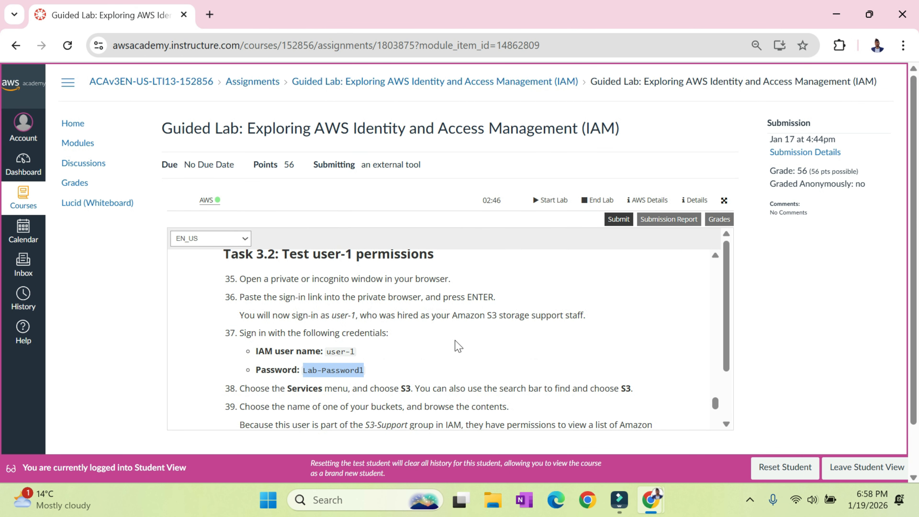
pyautogui.scroll(-4, 433, 366)
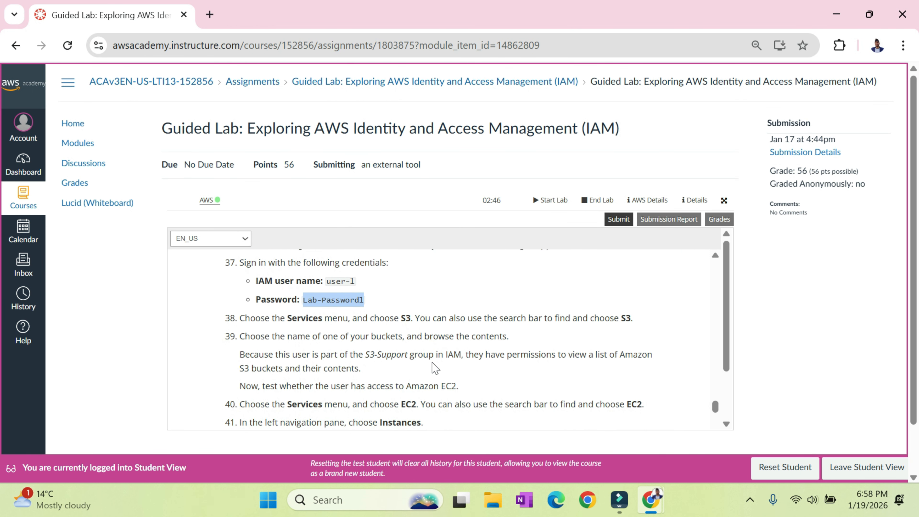
pyautogui.scroll(-1, 434, 368)
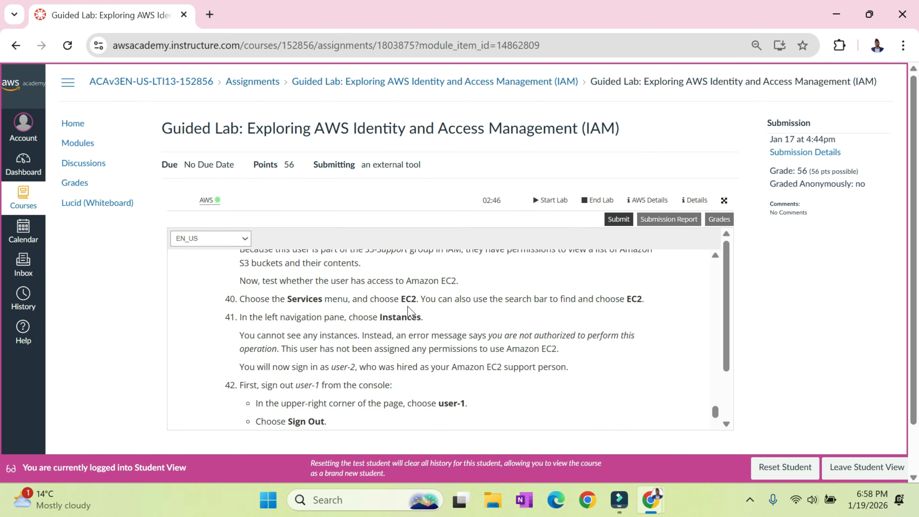
pyautogui.scroll(-1, 445, 311)
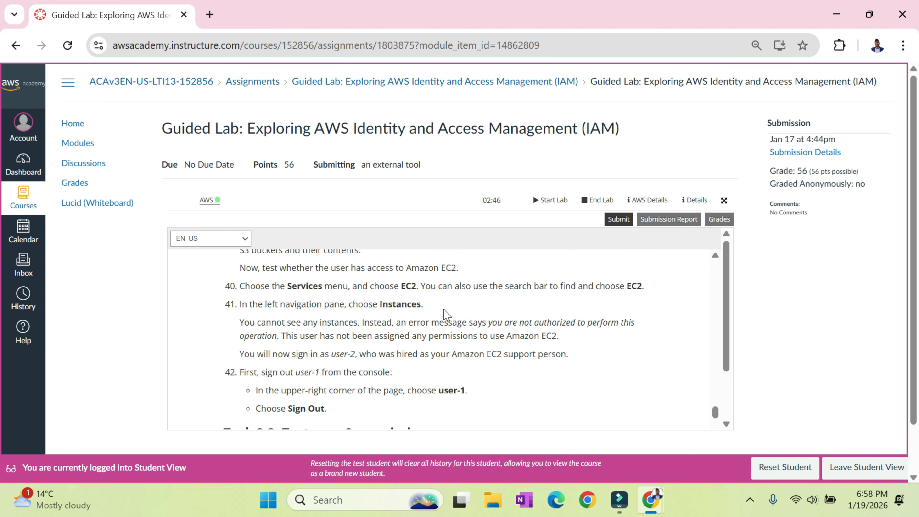
pyautogui.scroll(-3, 446, 314)
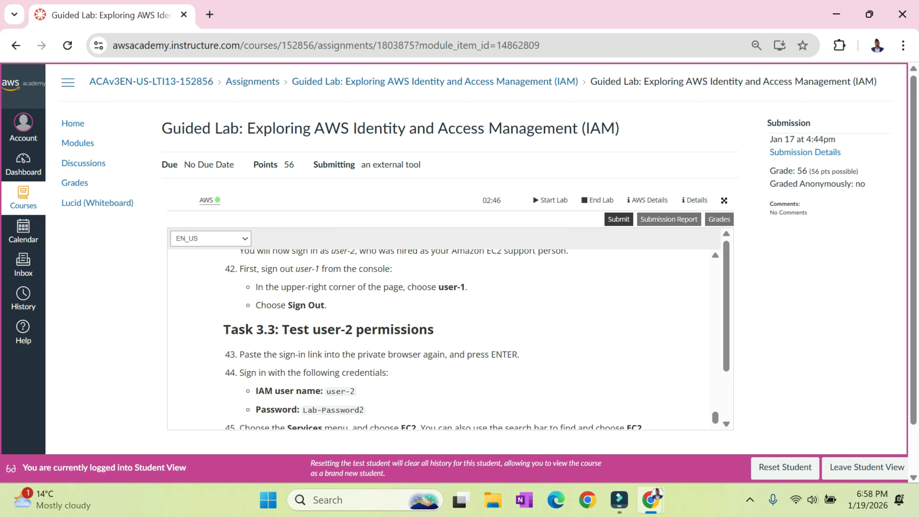
pyautogui.scroll(-1, 434, 340)
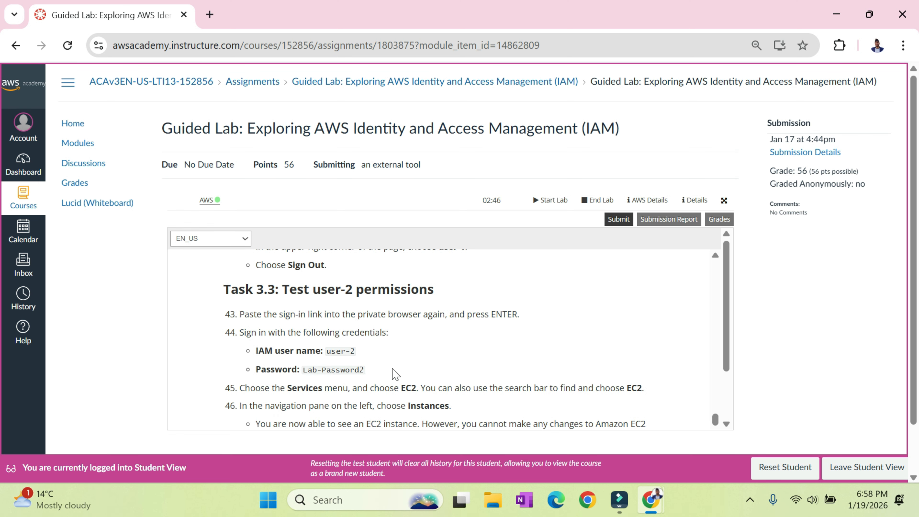
# Copy the IAM users' sign-in URL from the IAM Dashboard again and open it in the Incognito window.
pyautogui.hotkey('alt', 'Tab')
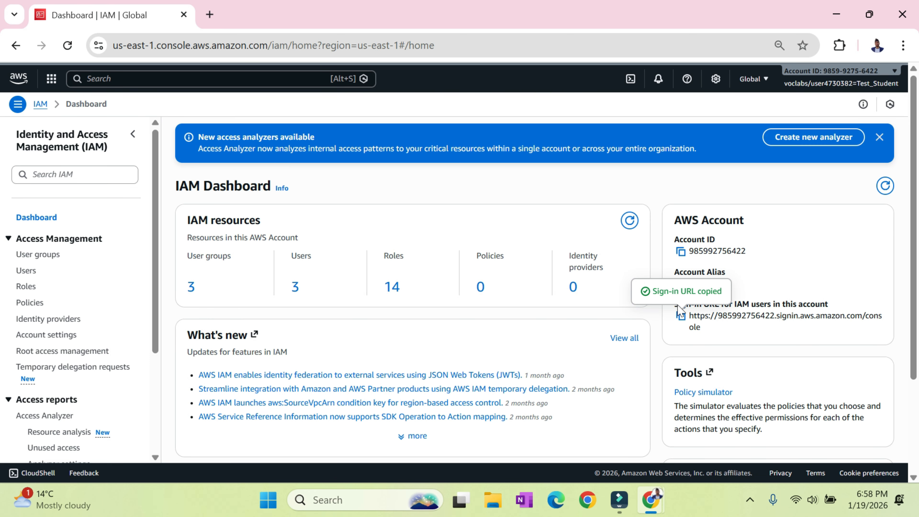
pyautogui.click(681, 316)
pyautogui.hotkey('alt', 'Tab')
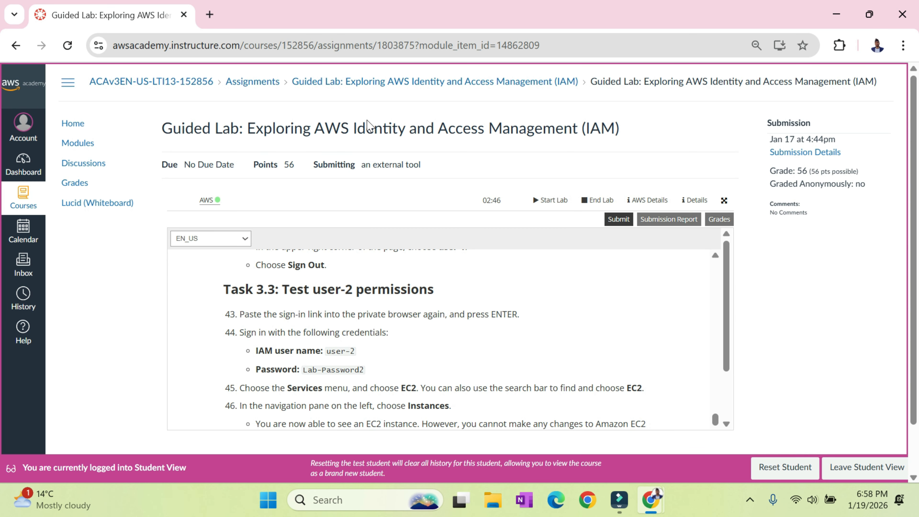
pyautogui.hotkey('alt', 'Tab')
pyautogui.click(287, 43)
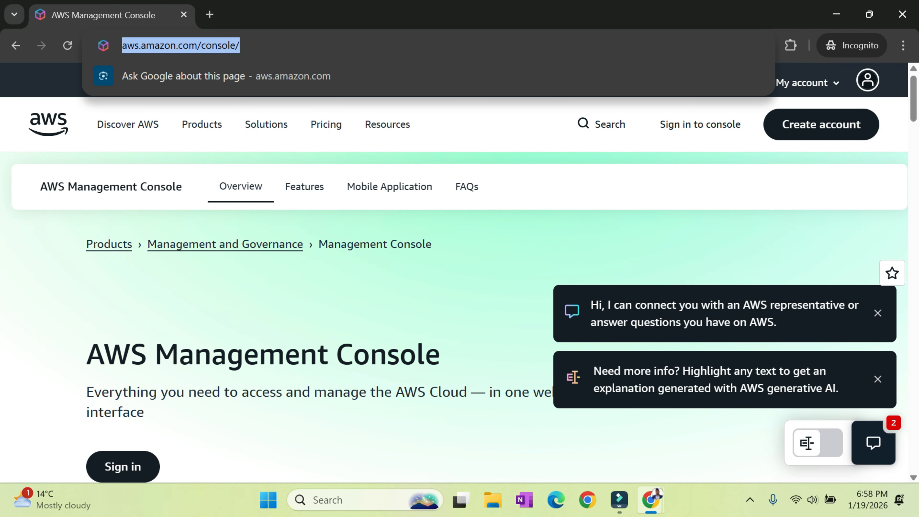
pyautogui.hotkey('ctrl', 'v')
pyautogui.press('Return')
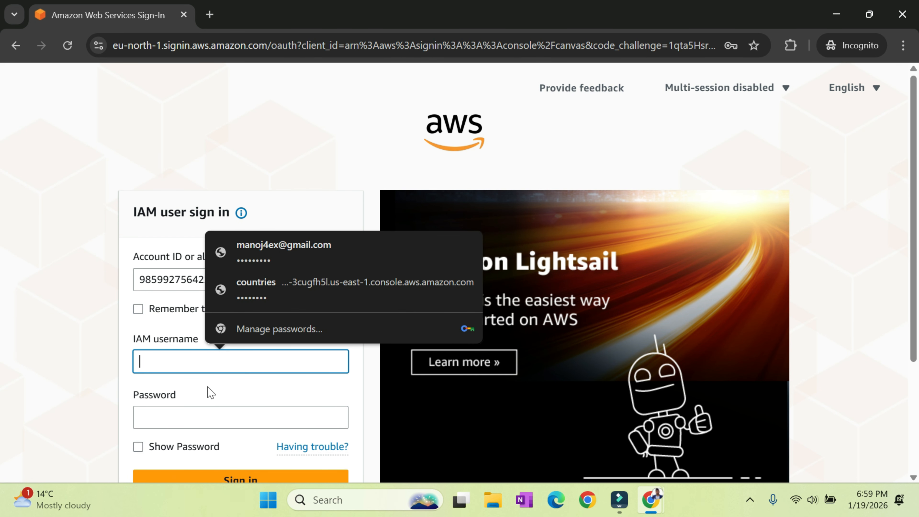
# Sign in as IAM user user-2 with the account password copied from the Task 3.3 instructions on the Guided Lab page.
pyautogui.write('user-2')
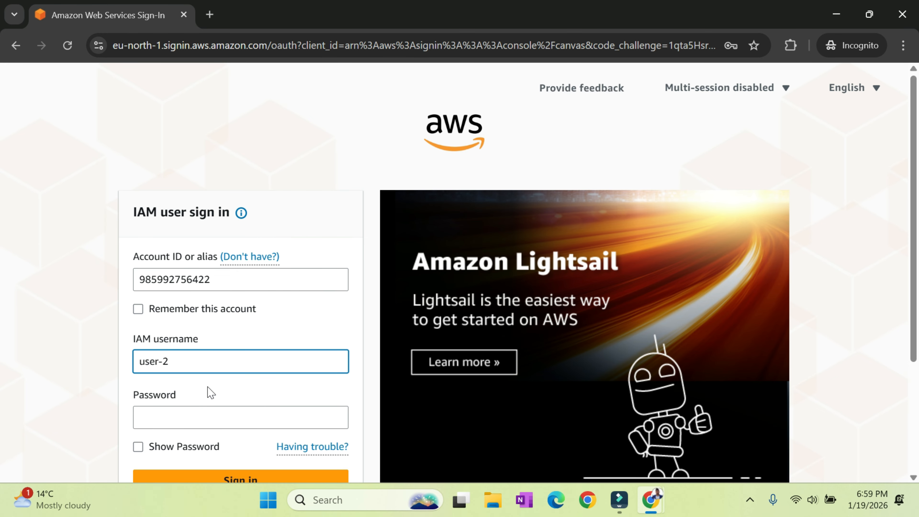
pyautogui.hotkey('alt', 'Tab')
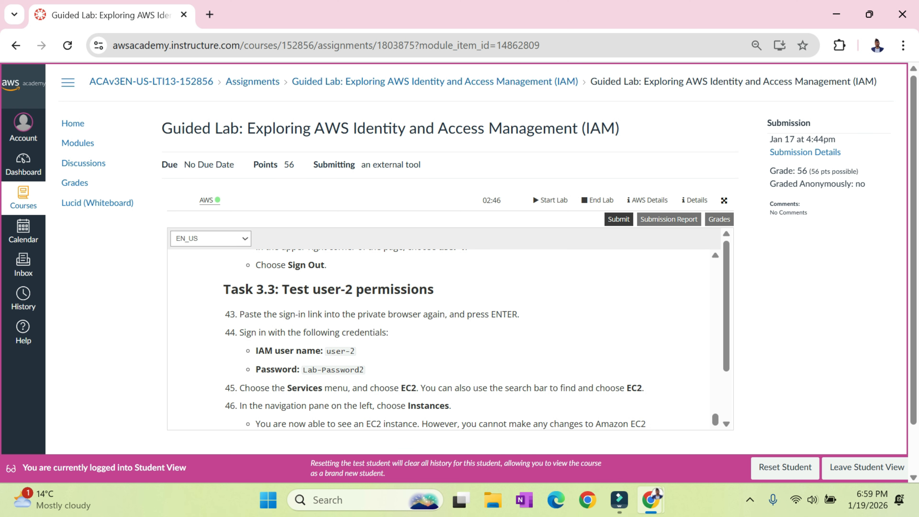
pyautogui.moveTo(304, 370); pyautogui.dragTo(363, 370)
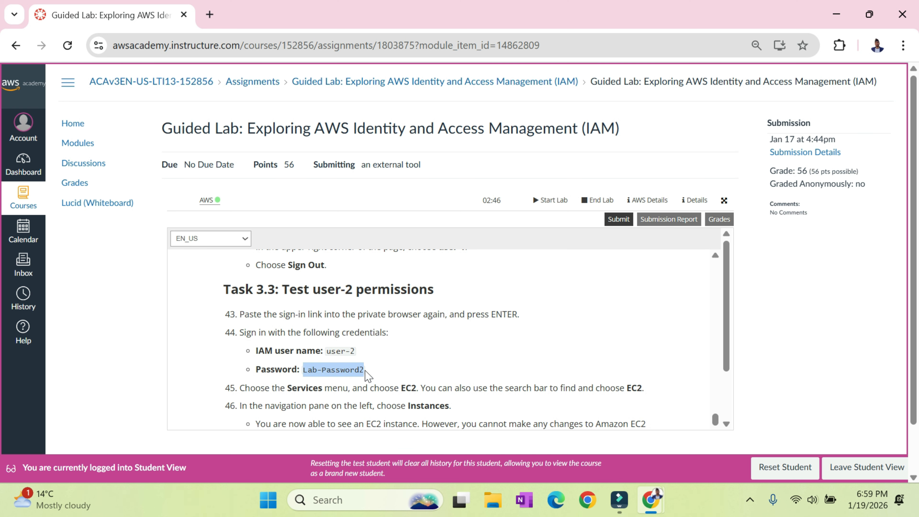
pyautogui.hotkey('alt', 'Tab')
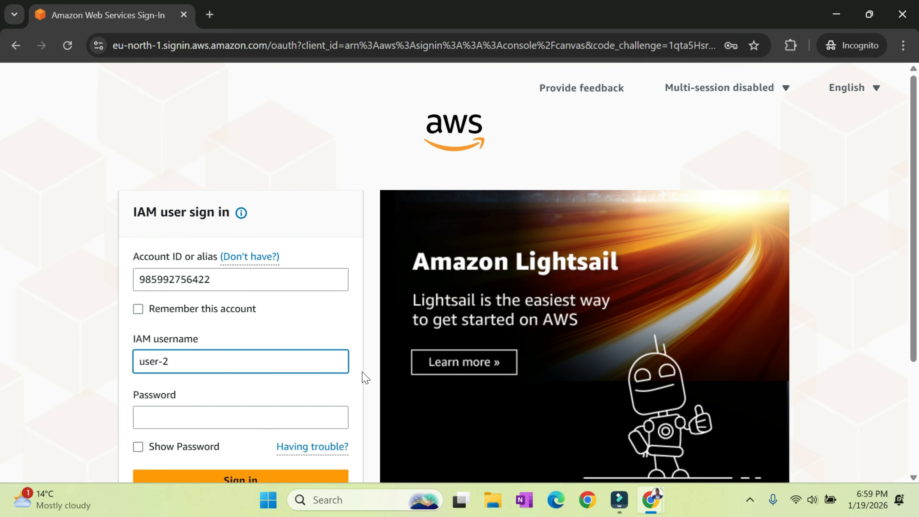
pyautogui.click(281, 421)
pyautogui.hotkey('ctrl', 'v')
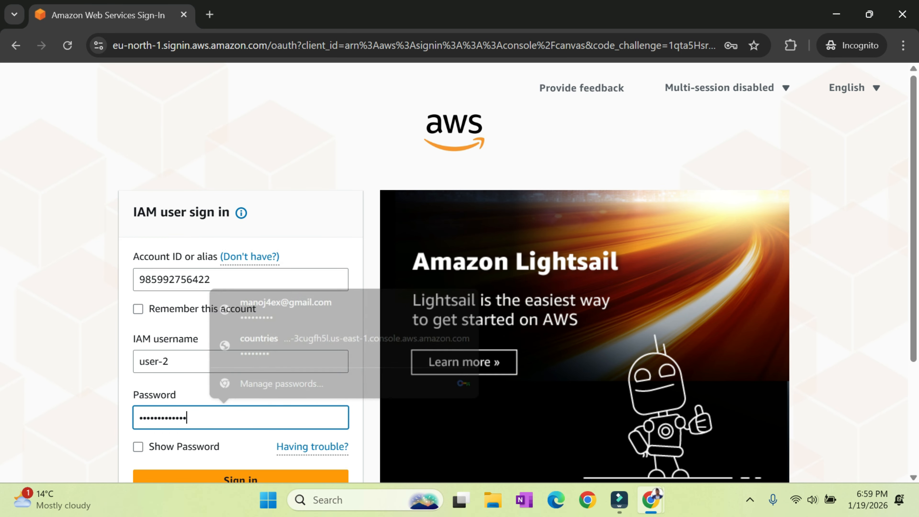
pyautogui.scroll(-1, 281, 421)
pyautogui.scroll(-3, 264, 362)
pyautogui.click(264, 356)
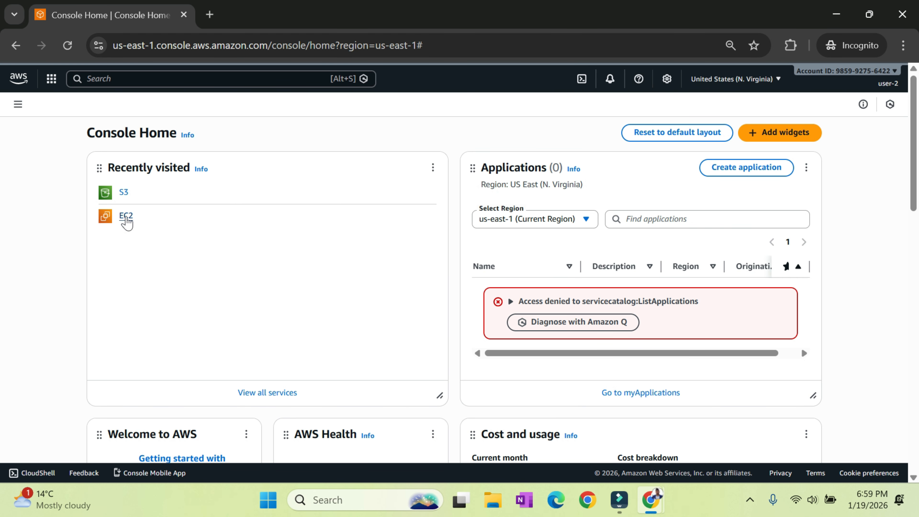
# Open the running EC2 instances, try to stop the t2.micro instance as user-2, and dismiss the resulting notification.
pyautogui.click(126, 215)
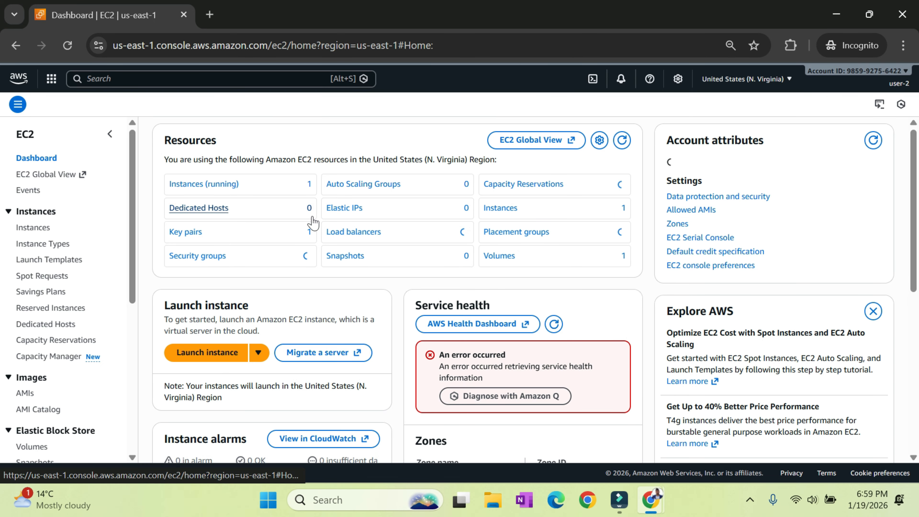
pyautogui.click(229, 183)
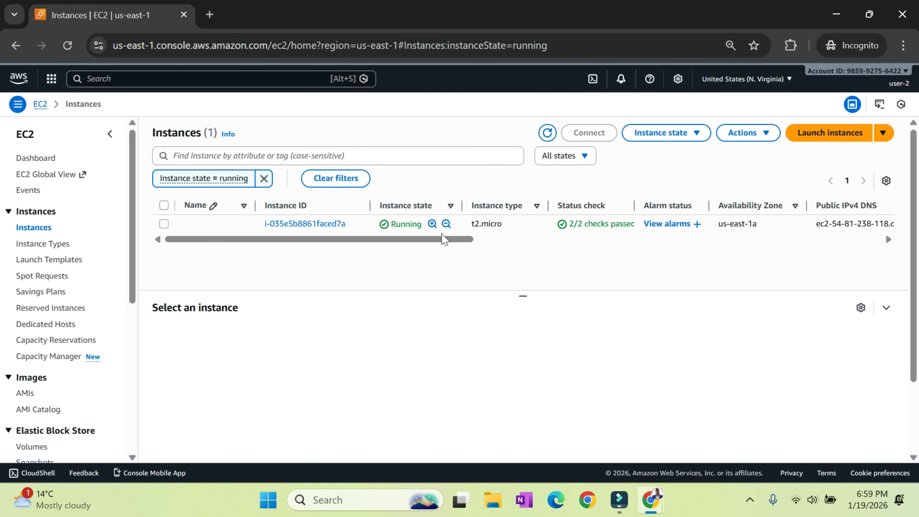
pyautogui.click(169, 227)
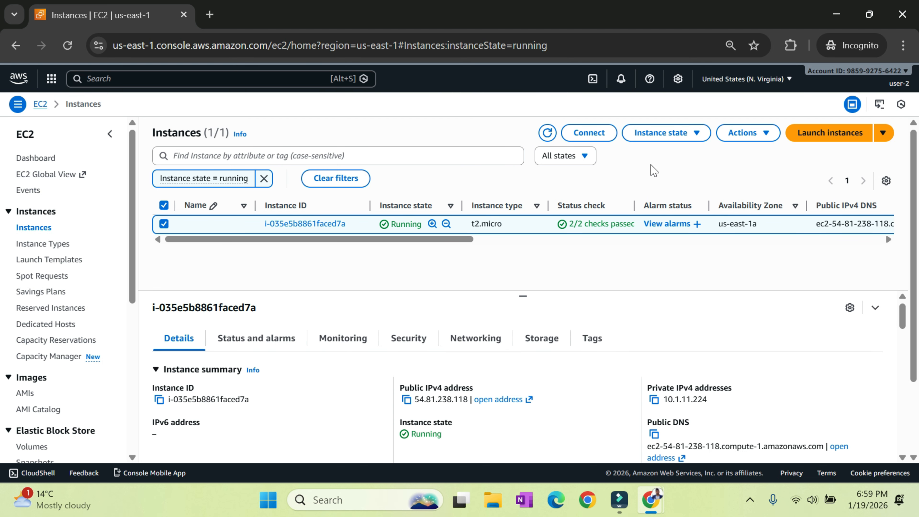
pyautogui.click(668, 133)
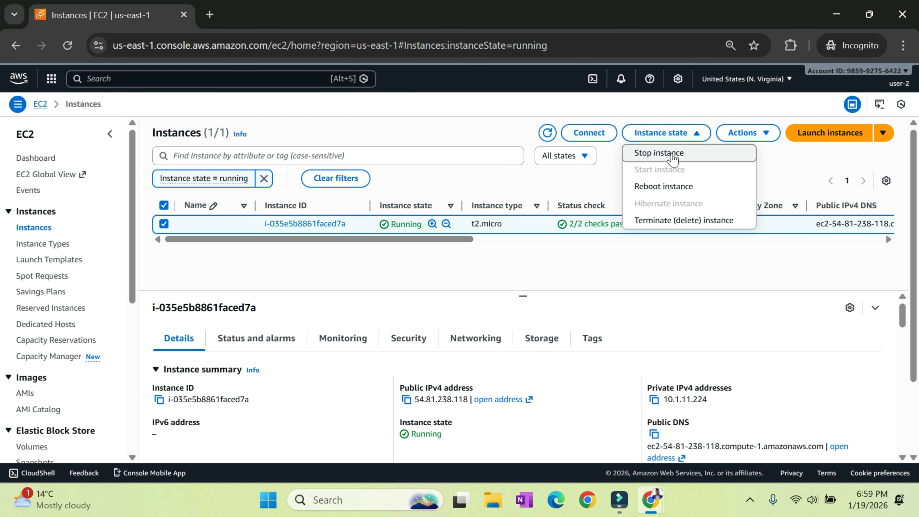
pyautogui.click(671, 152)
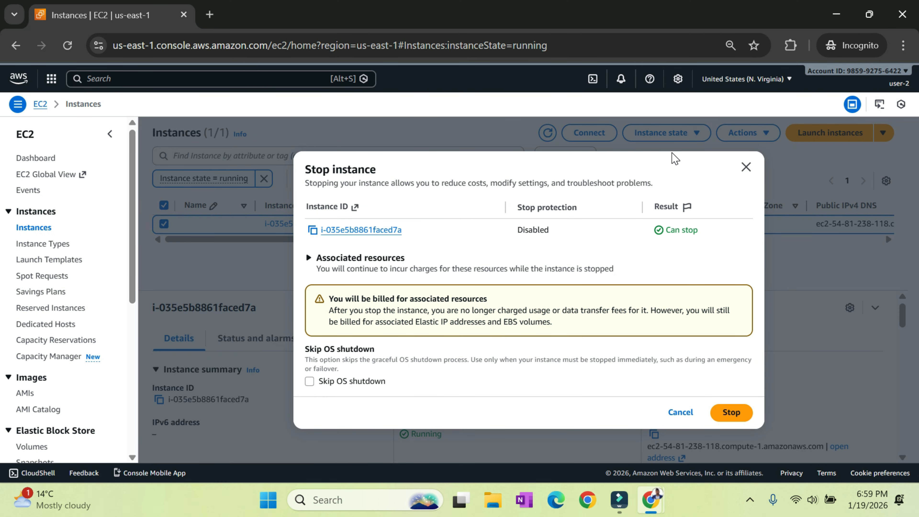
pyautogui.click(731, 413)
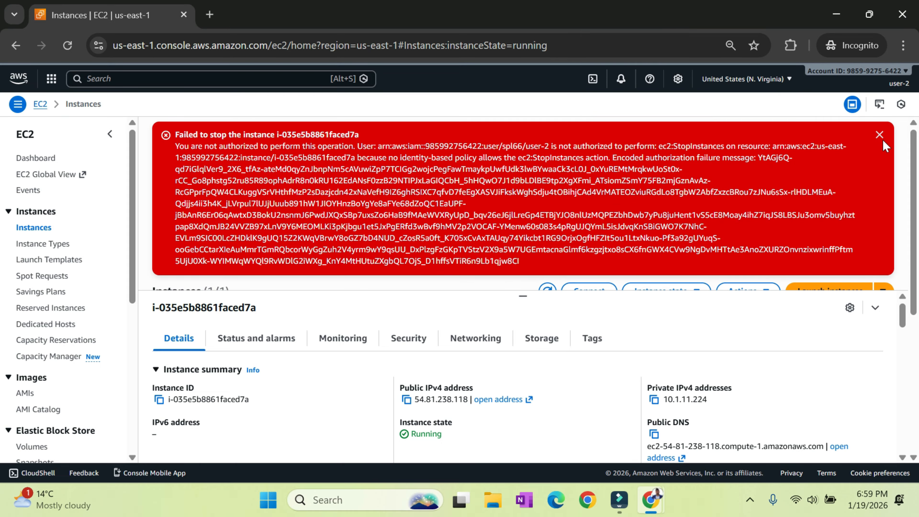
pyautogui.click(880, 137)
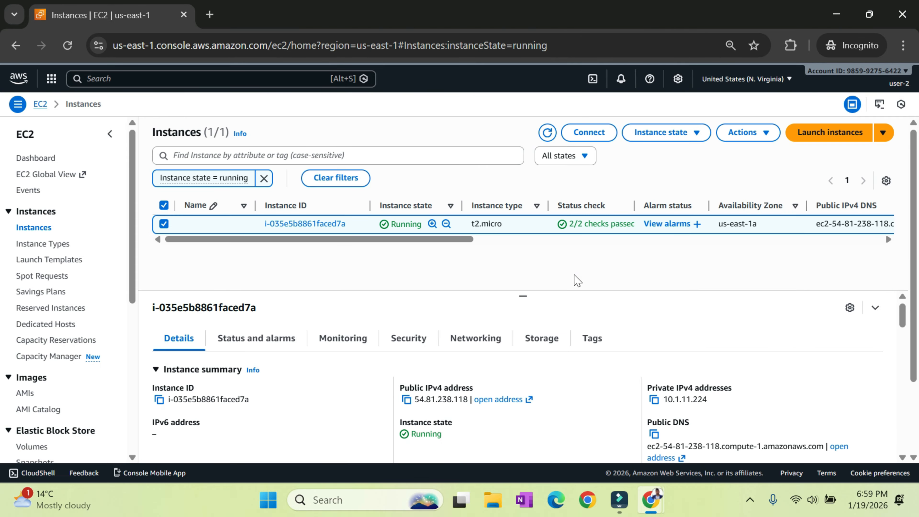
# Find the S3 service and open its general purpose buckets list as user-2 to test bucket access.
pyautogui.hotkey('alt', 's')
pyautogui.write('s3')
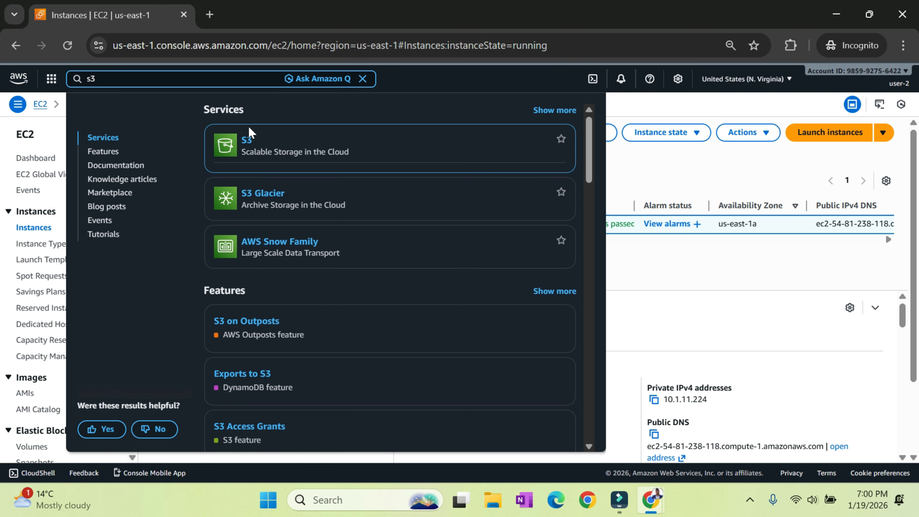
pyautogui.click(245, 144)
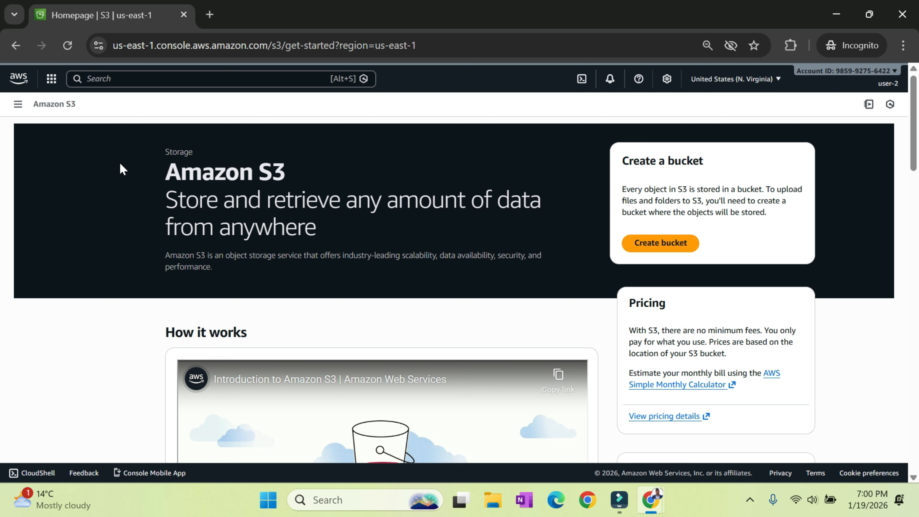
pyautogui.click(18, 103)
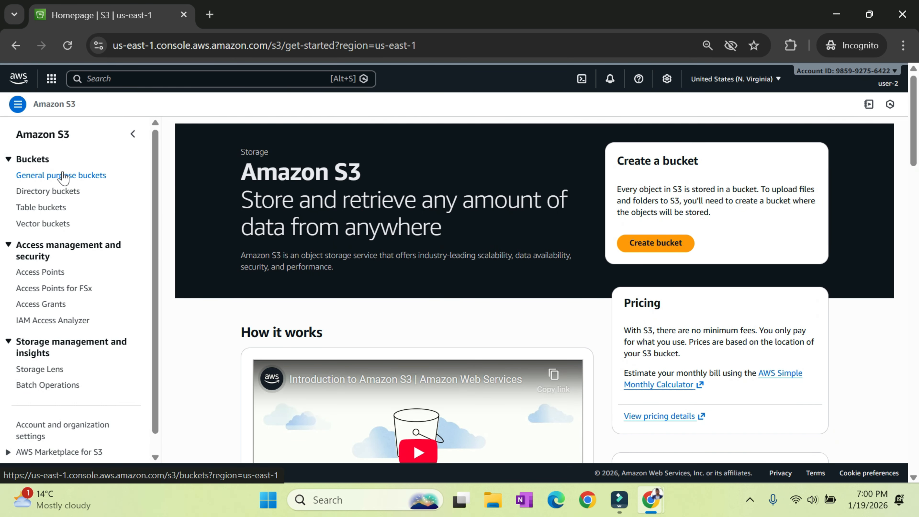
pyautogui.click(62, 176)
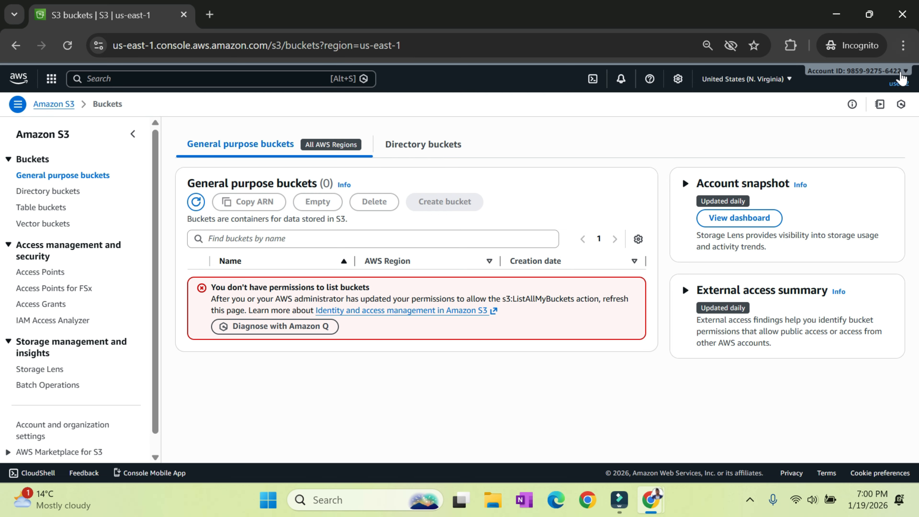
# Sign user-2 out of the console and reopen the IAM users' sign-in URL in the Incognito window.
pyautogui.click(898, 84)
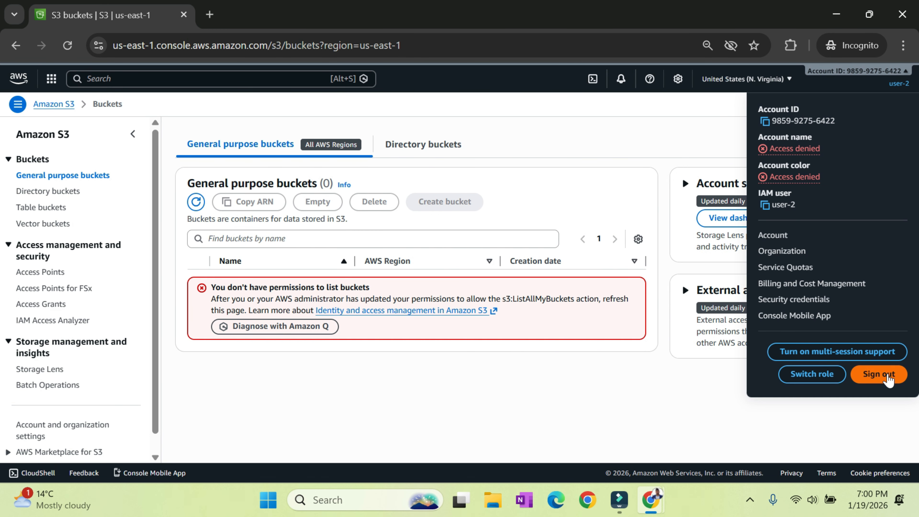
pyautogui.click(889, 377)
pyautogui.hotkey('alt', 'Tab')
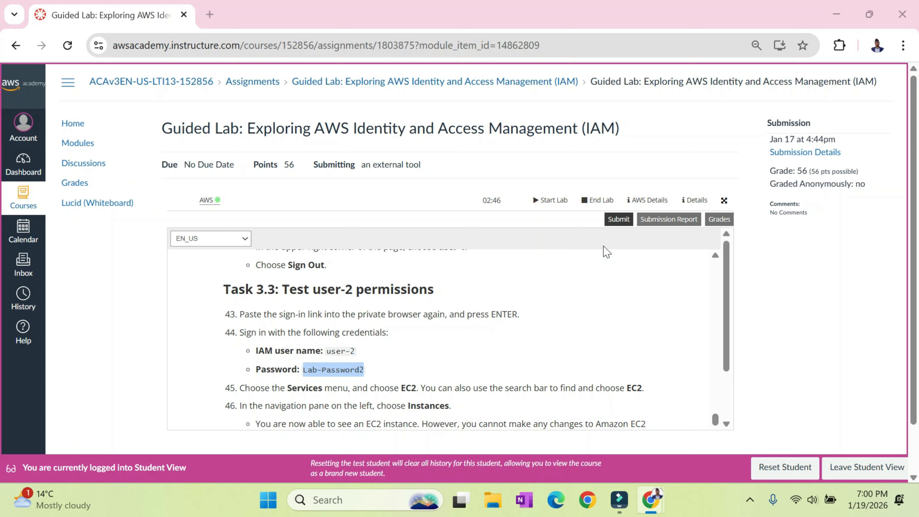
pyautogui.hotkey('alt', 'Tab')
pyautogui.press('Tab')
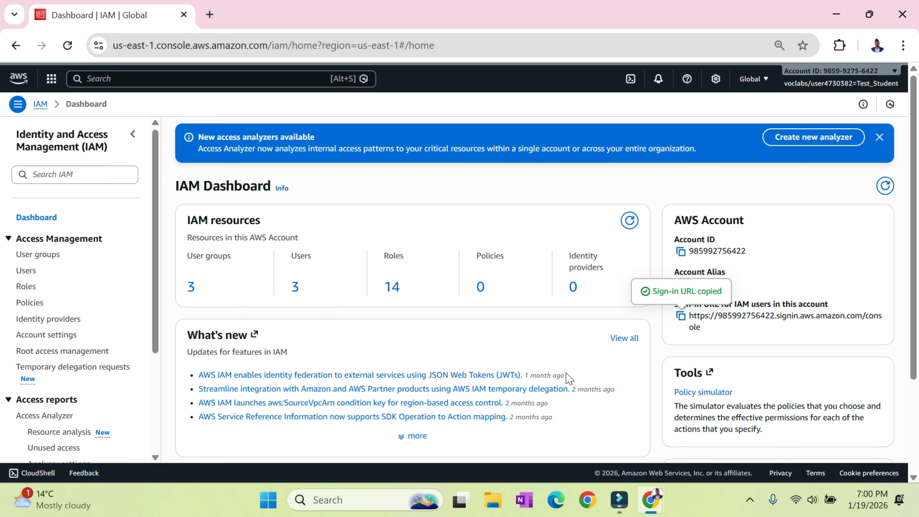
pyautogui.hotkey('alt', 'Tab')
pyautogui.press('Tab')
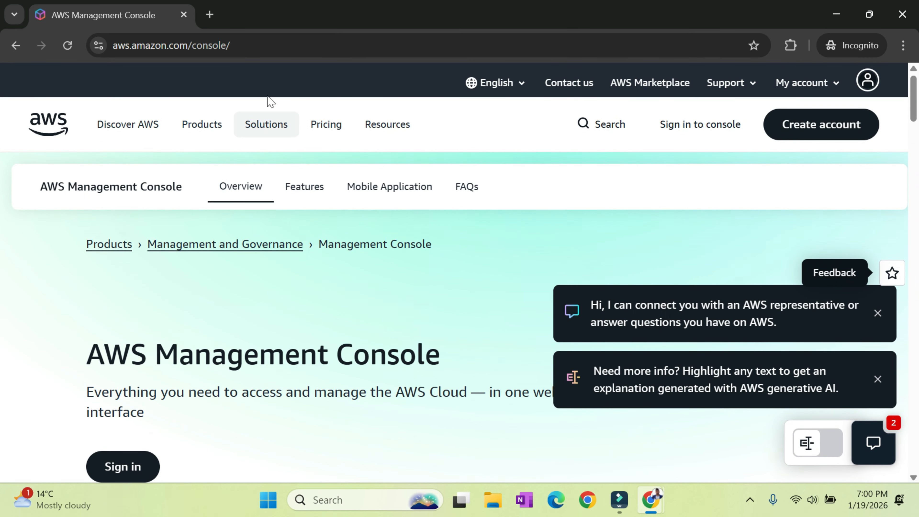
pyautogui.click(242, 43)
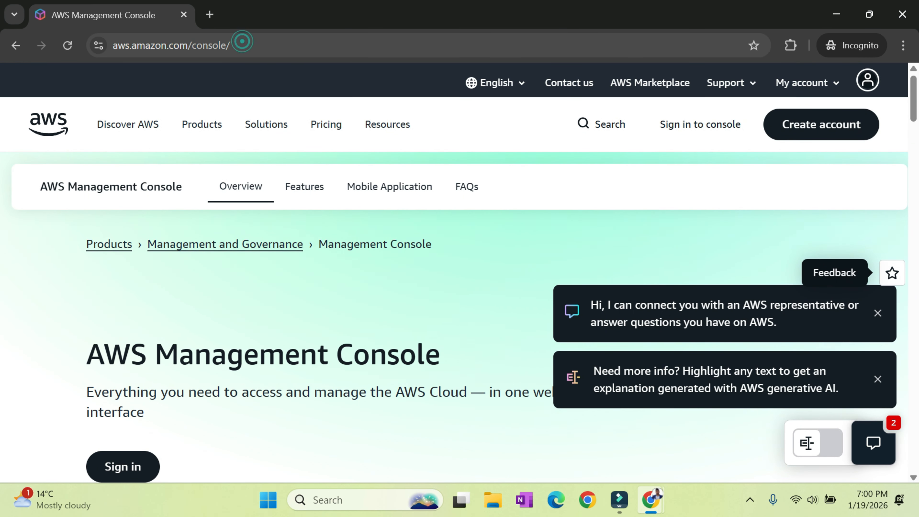
pyautogui.write('https://985992756422.signin.aws.amazon.com/console')
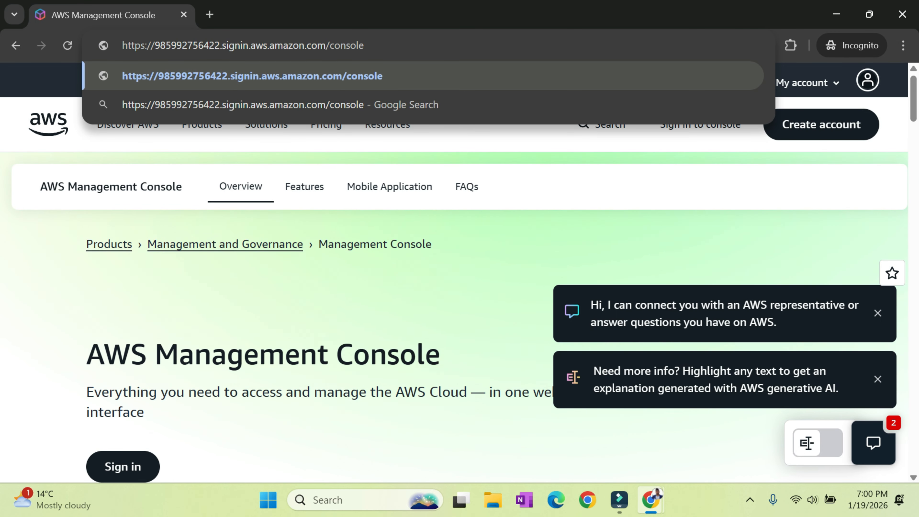
pyautogui.press('Return')
# Sign in as IAM user user-3 with the account password copied from step 53 of the Guided Lab page.
pyautogui.hotkey('alt', 'Tab')
pyautogui.hotkey('alt', 'Tab')
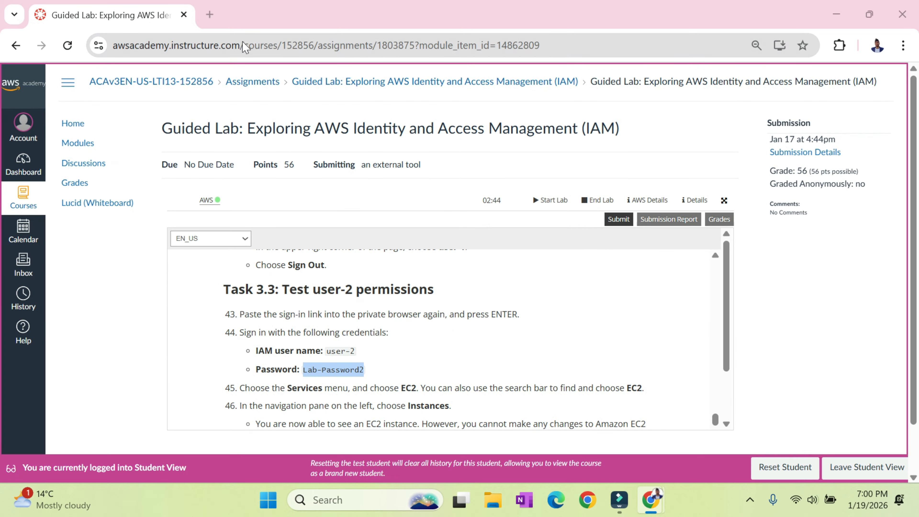
pyautogui.scroll(-10, 441, 341)
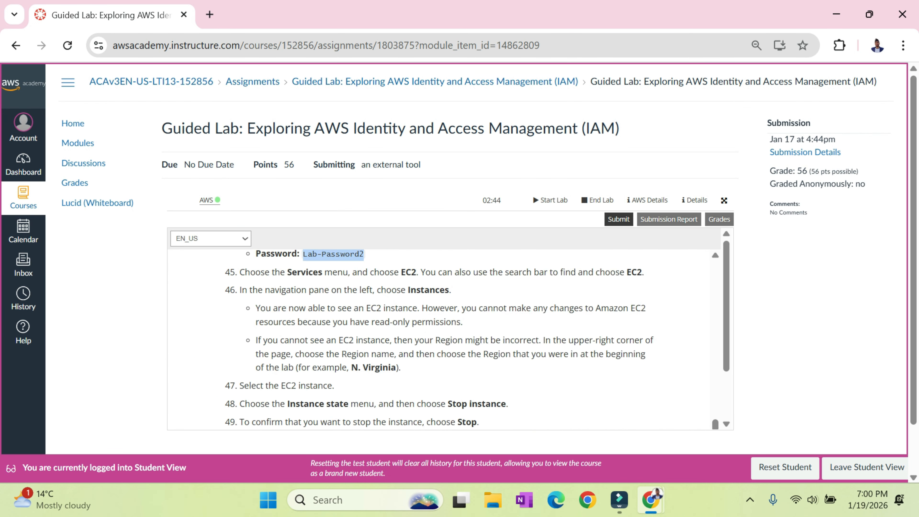
pyautogui.scroll(-4, 441, 340)
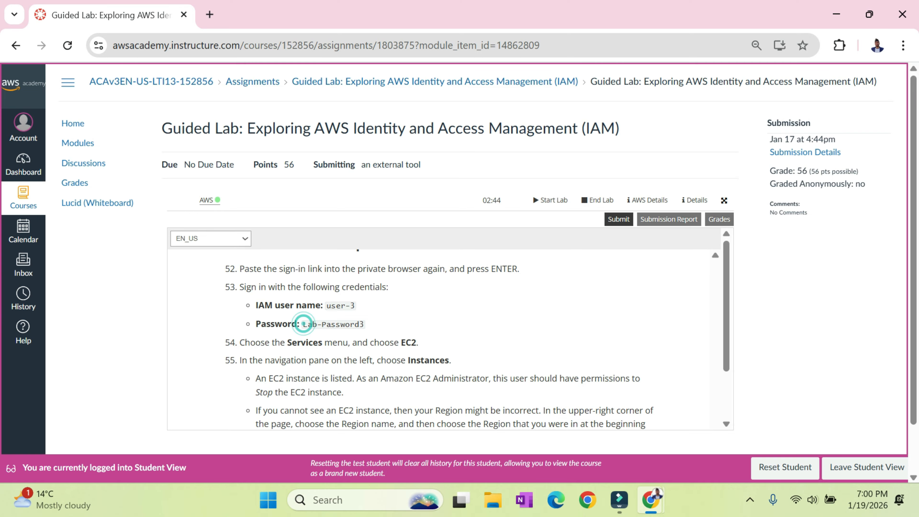
pyautogui.moveTo(303, 324); pyautogui.dragTo(367, 331)
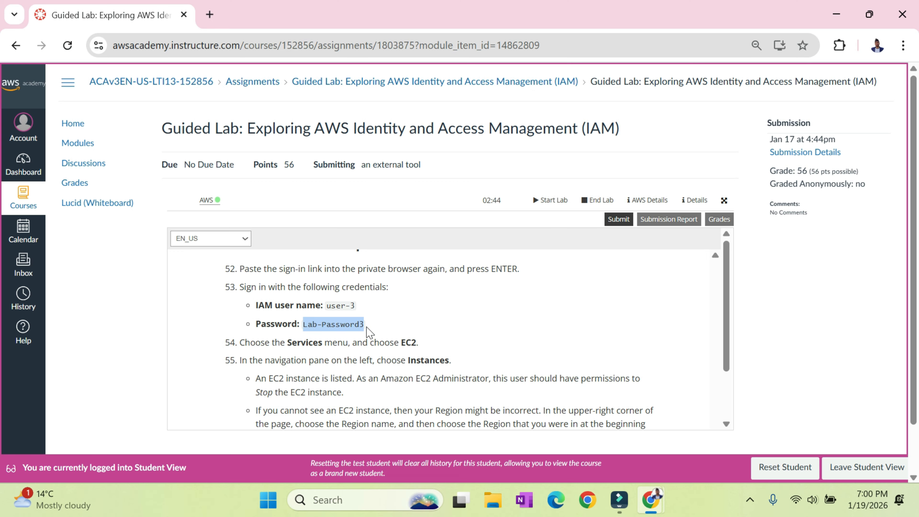
pyautogui.hotkey('alt', 'Tab')
pyautogui.hotkey('alt', 'Tab')
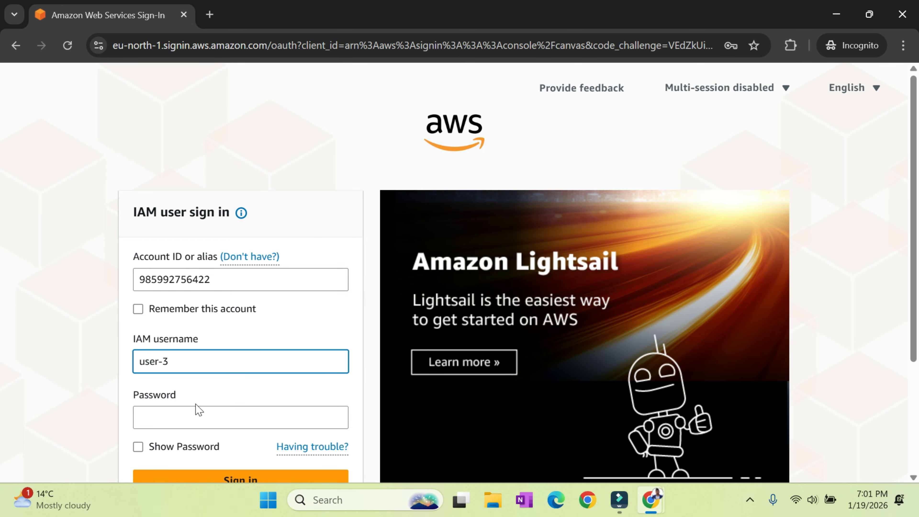
pyautogui.click(193, 416)
pyautogui.hotkey('ctrl', 'v')
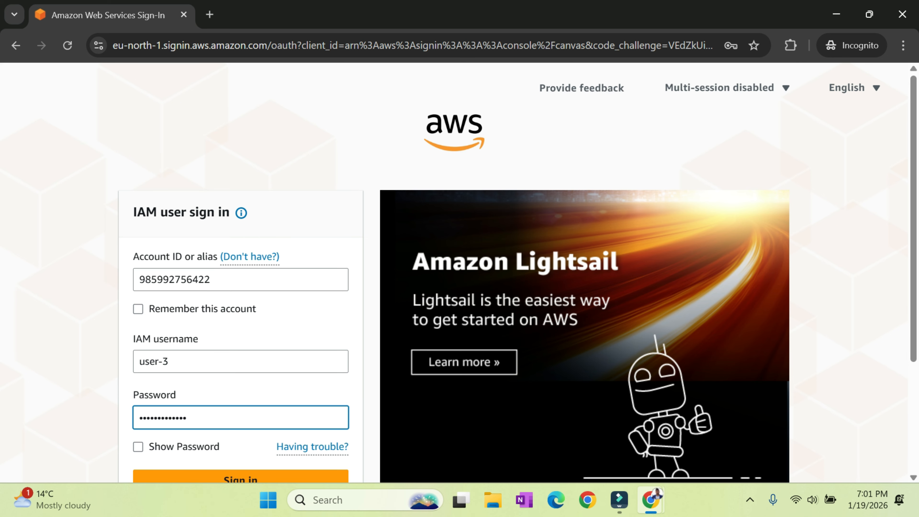
pyautogui.press('Return')
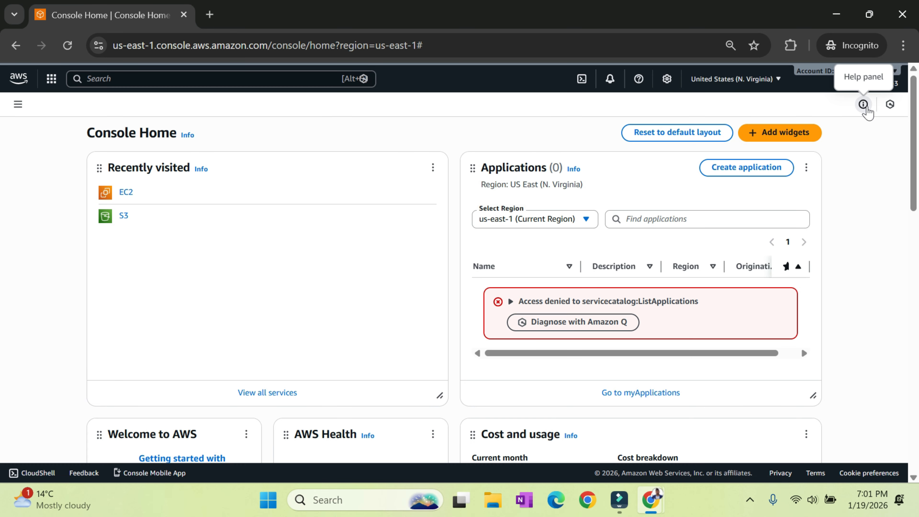
# Find the S3 service and open its general purpose buckets list as user-3 to test bucket access.
pyautogui.click(226, 85)
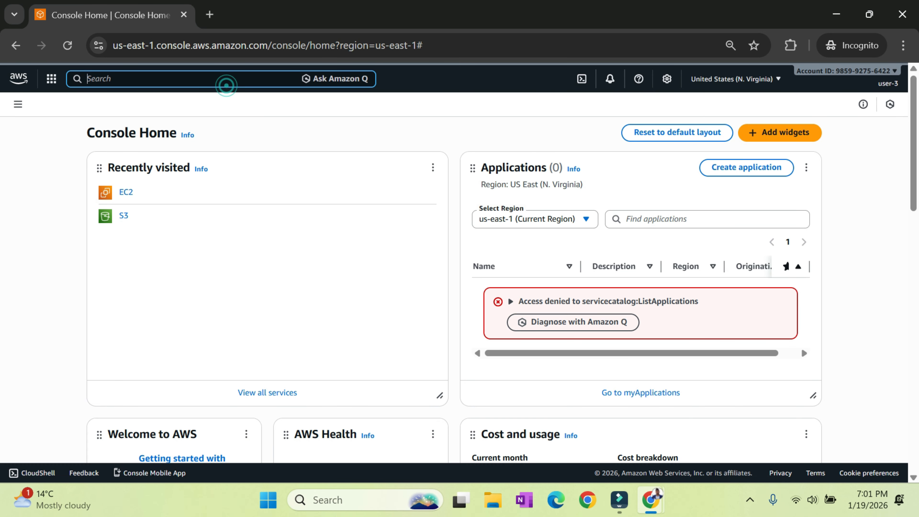
pyautogui.write('s3')
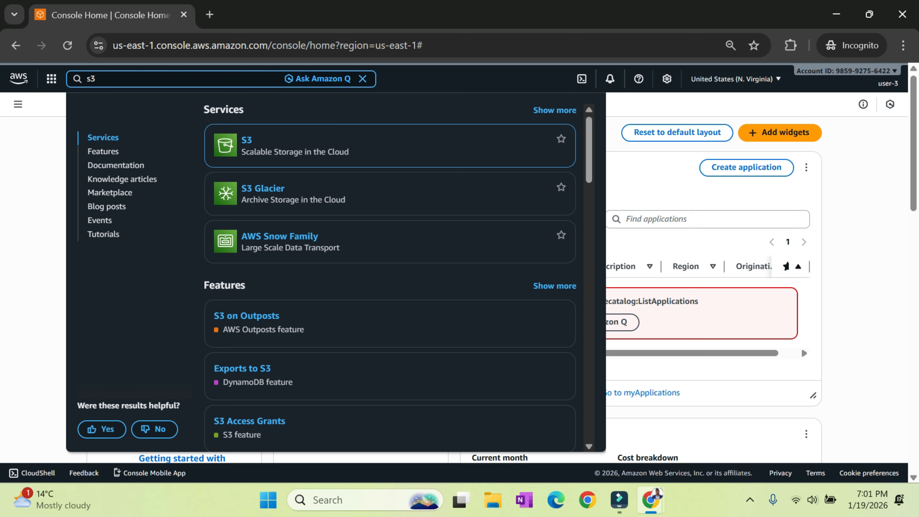
pyautogui.click(246, 143)
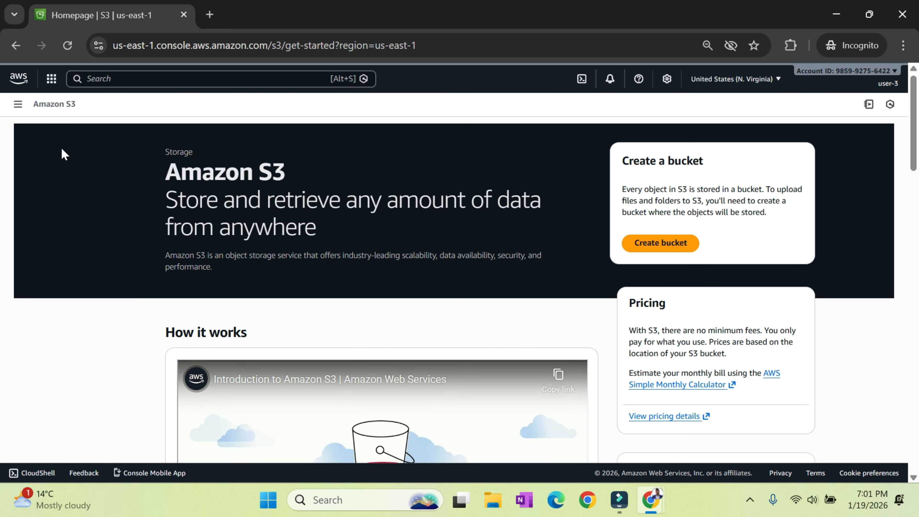
pyautogui.click(18, 103)
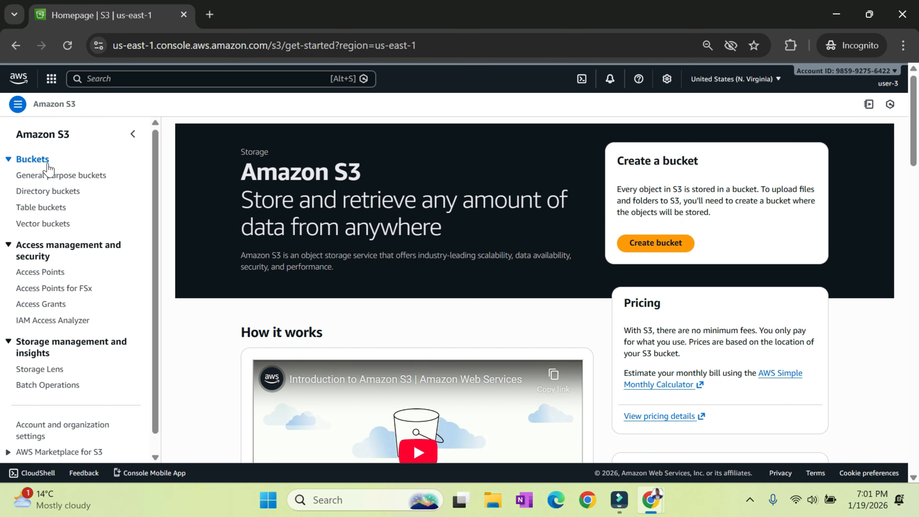
pyautogui.click(51, 175)
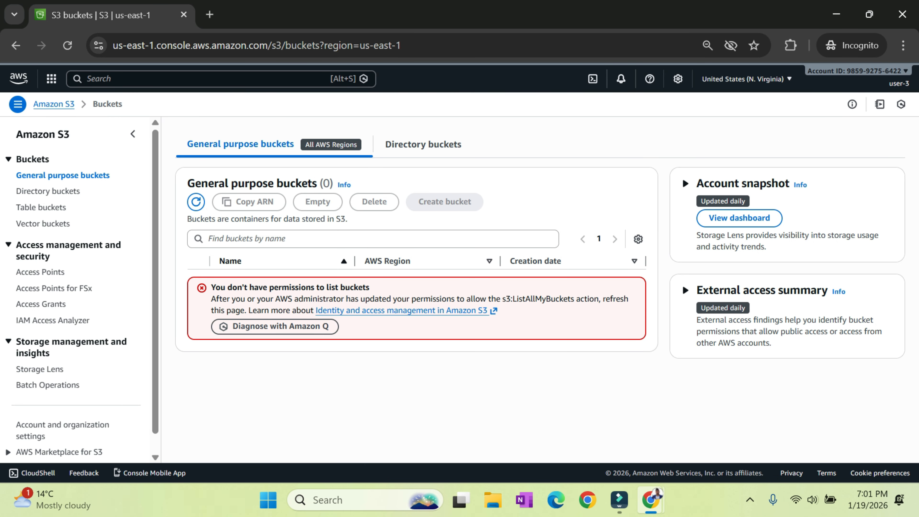
# Open the running EC2 instances and stop the t2.micro instance as user-3.
pyautogui.click(250, 78)
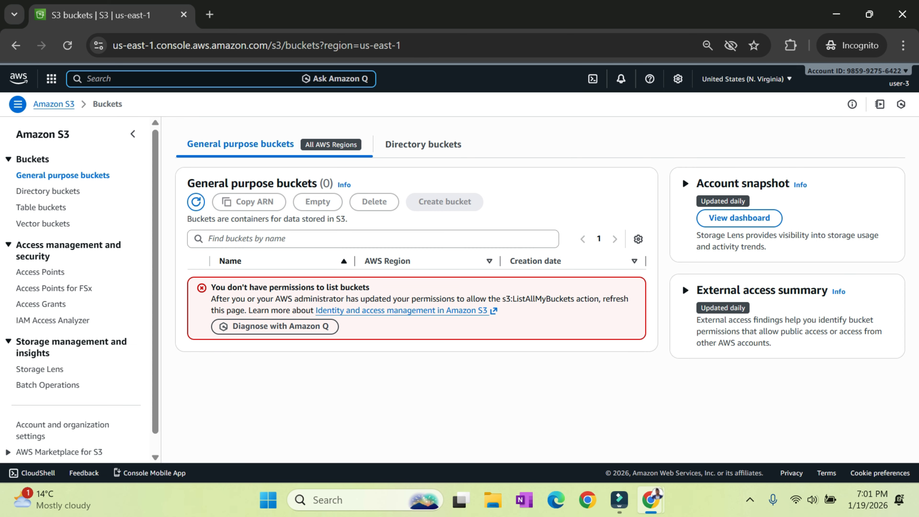
pyautogui.write('ecR')
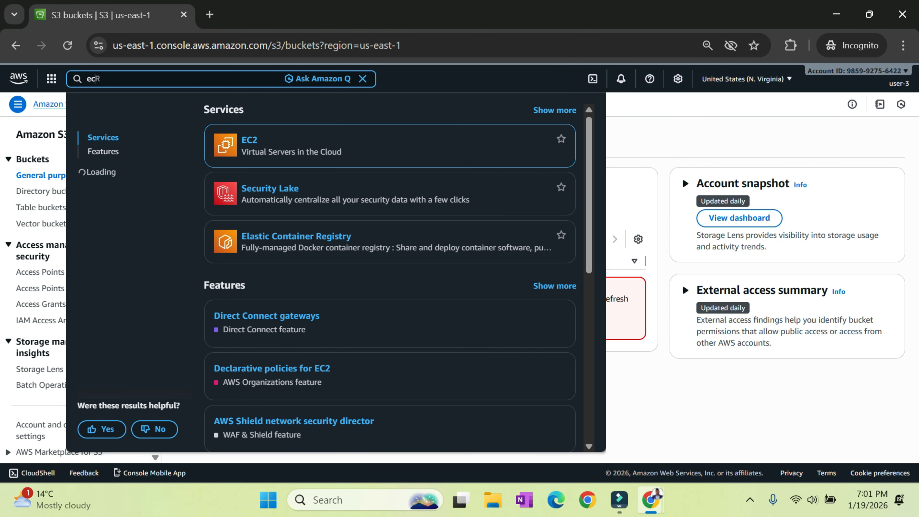
pyautogui.click(250, 141)
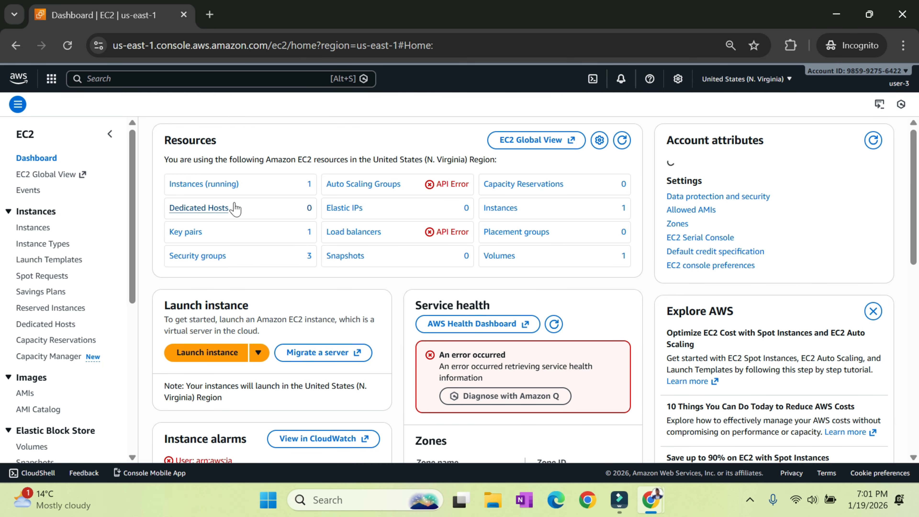
pyautogui.click(210, 185)
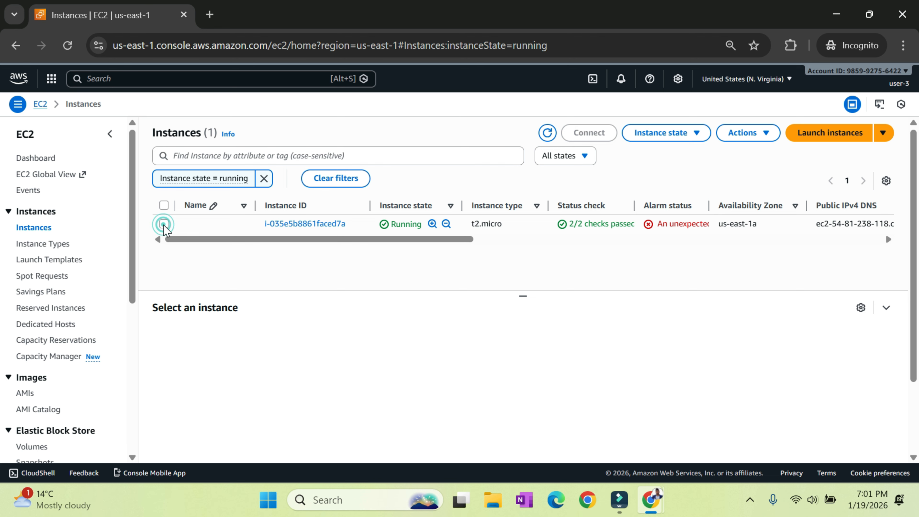
pyautogui.click(164, 224)
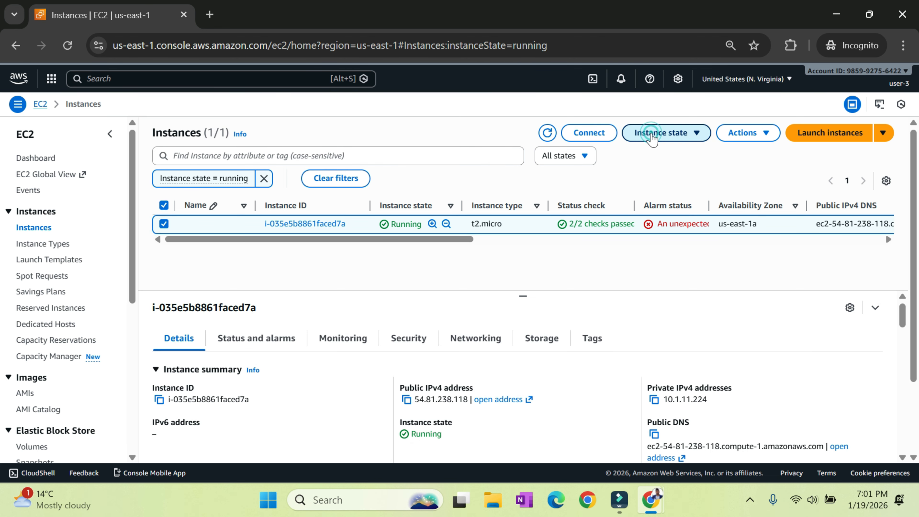
pyautogui.click(657, 134)
pyautogui.click(666, 154)
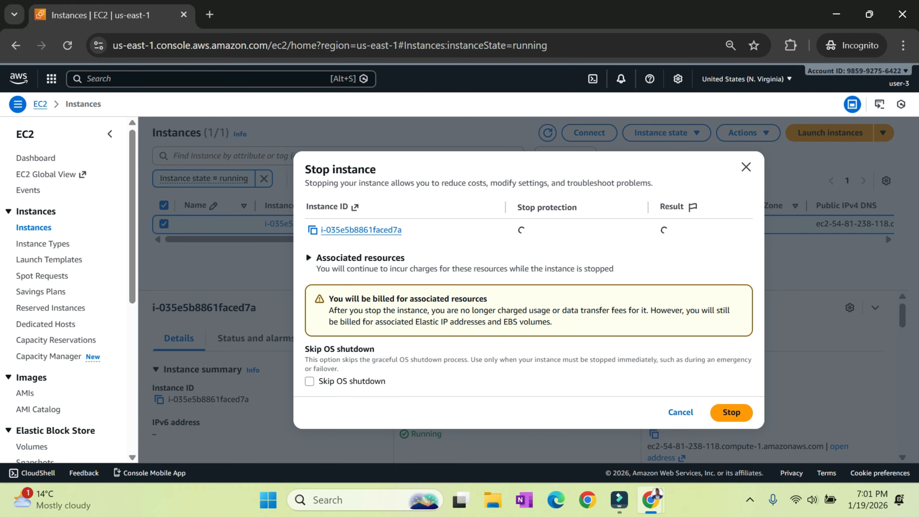
pyautogui.click(735, 414)
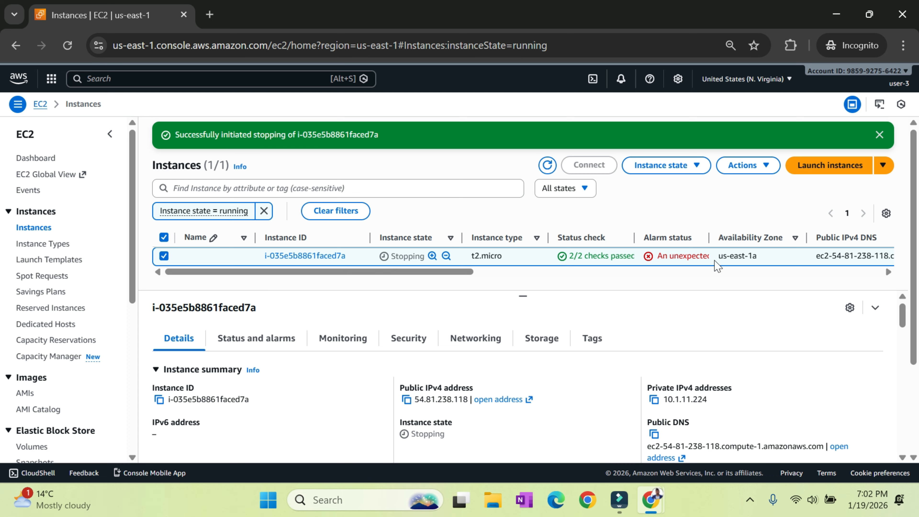
# Try to start the t2.micro instance again and dismiss the resulting notification.
pyautogui.click(761, 166)
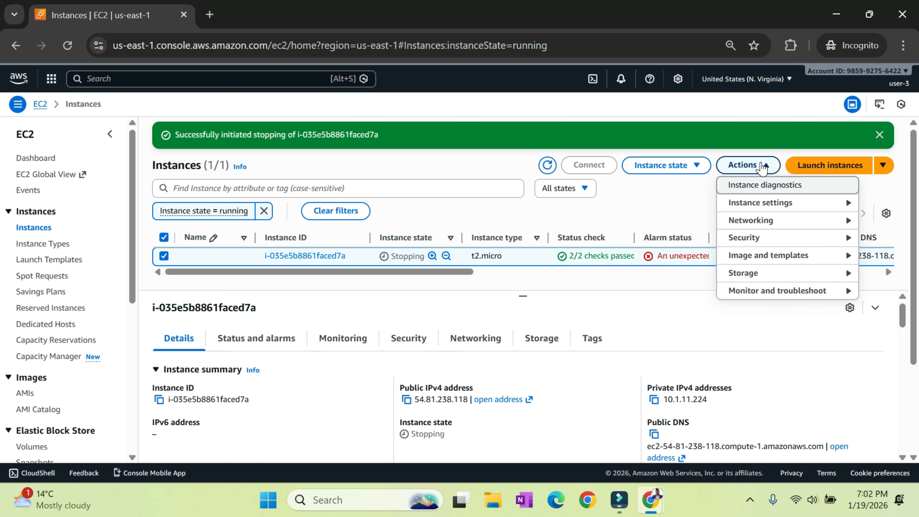
pyautogui.click(669, 168)
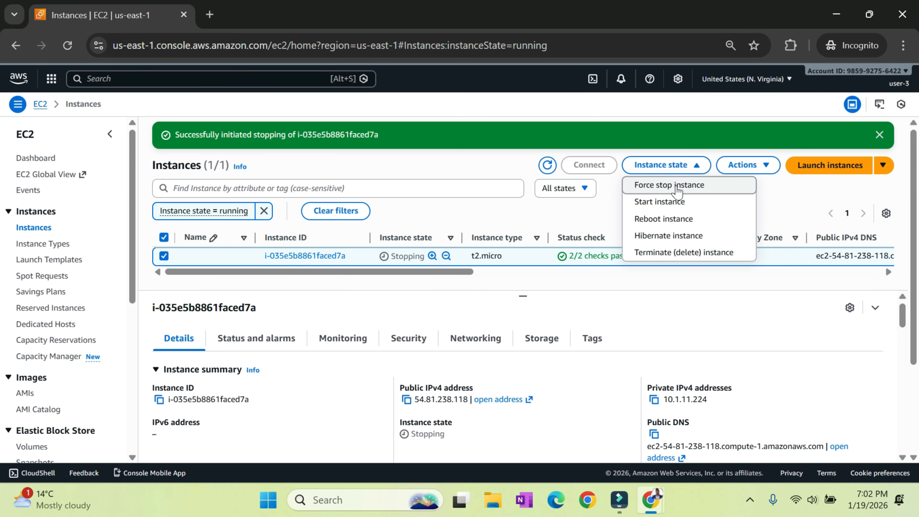
pyautogui.click(689, 202)
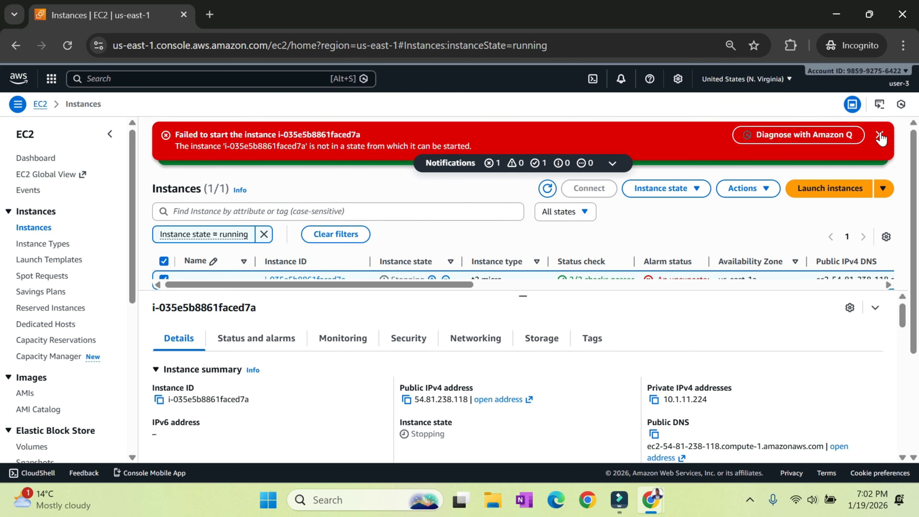
pyautogui.click(880, 136)
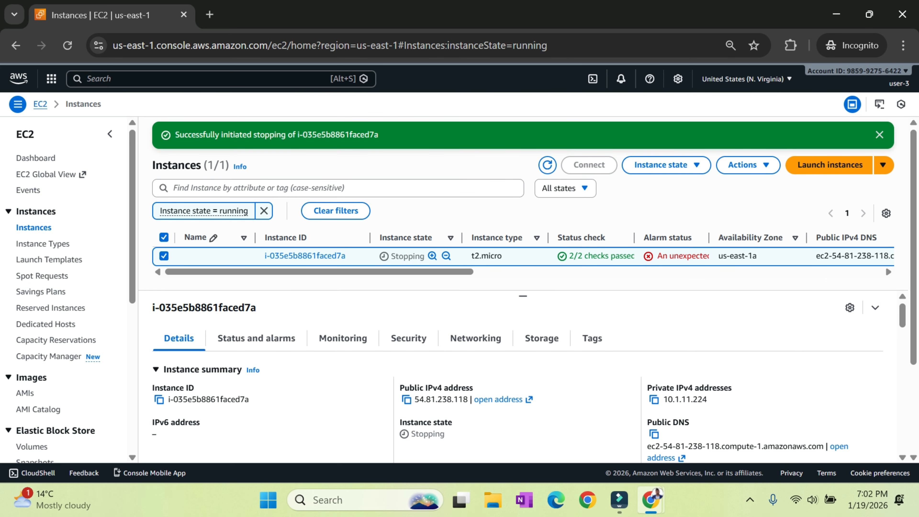
# Dismiss the remaining notification and remove the "Instance state = running" filter from the instances list.
pyautogui.click(880, 135)
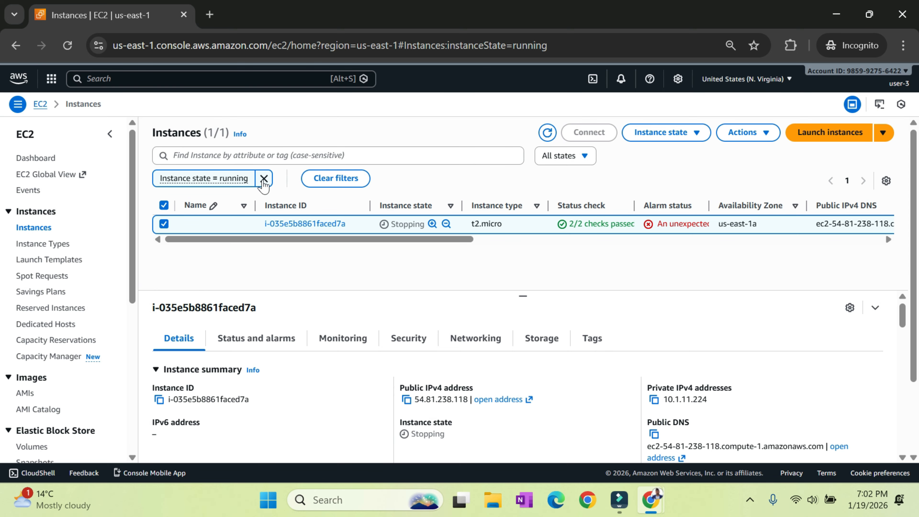
pyautogui.click(263, 178)
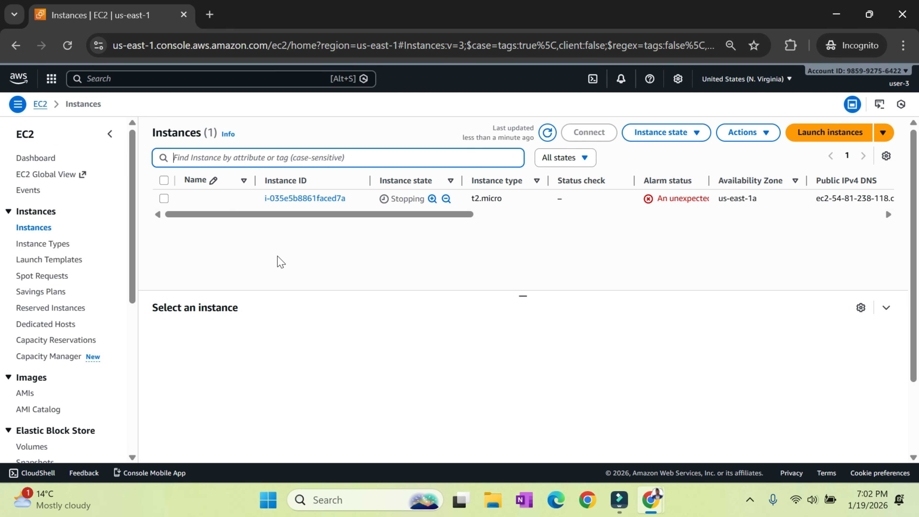
# Select the t2.micro instance in the unfiltered list, start it as user-3 and dismiss the notification.
pyautogui.click(164, 199)
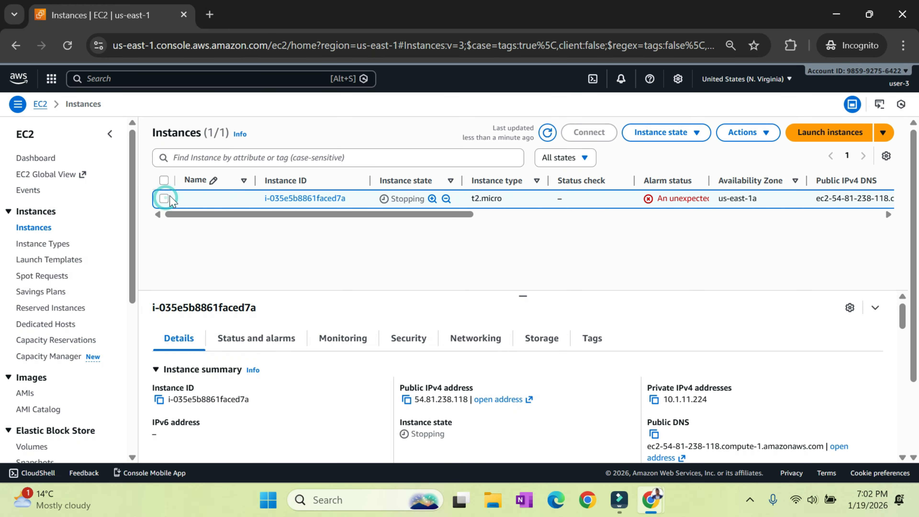
pyautogui.click(671, 132)
pyautogui.click(659, 169)
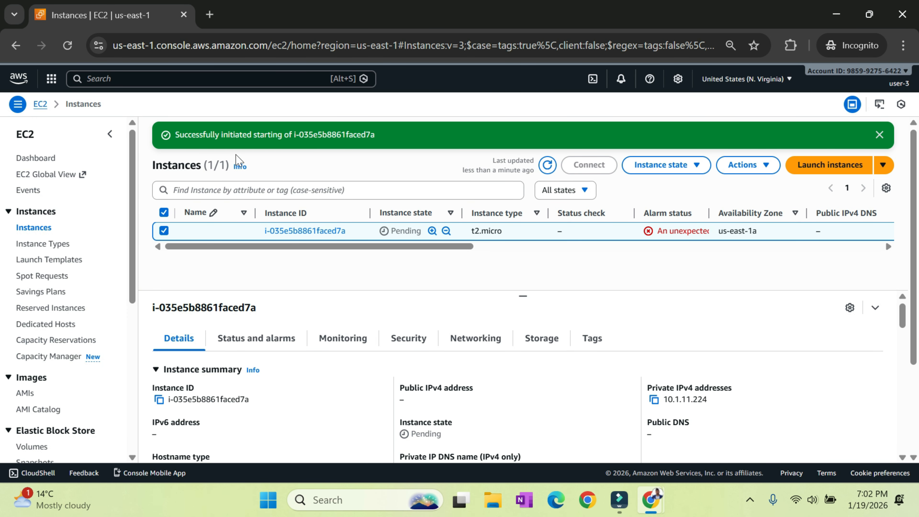
pyautogui.click(879, 135)
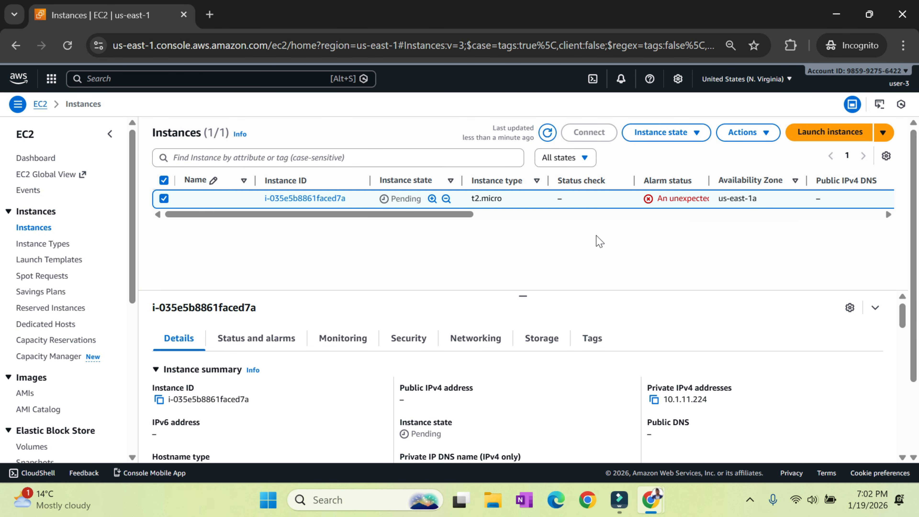
# Try to terminate the t2.micro instance as user-3 with OS shutdown not skipped, and dismiss the resulting notification.
pyautogui.click(689, 134)
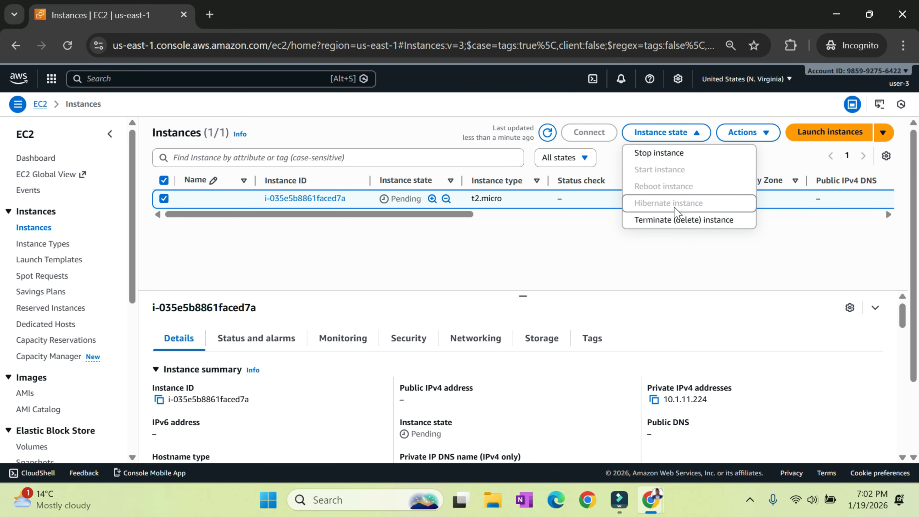
pyautogui.click(669, 220)
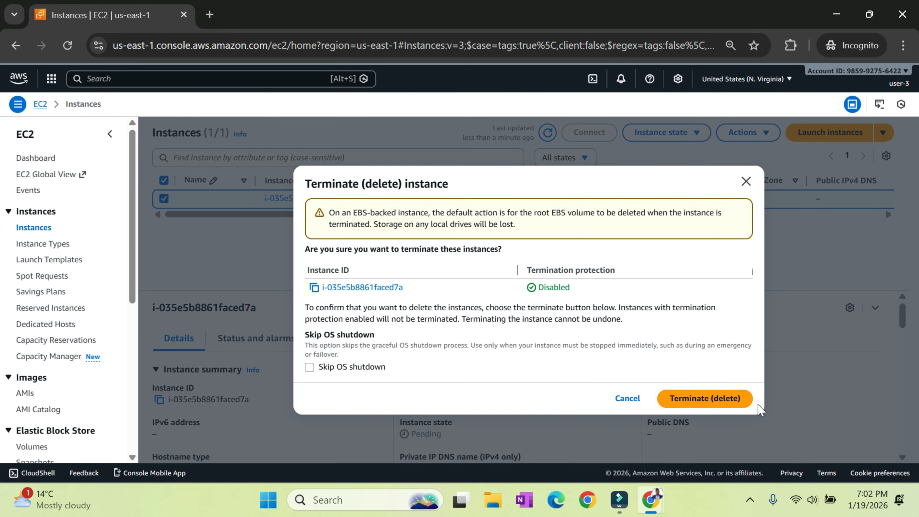
pyautogui.click(735, 398)
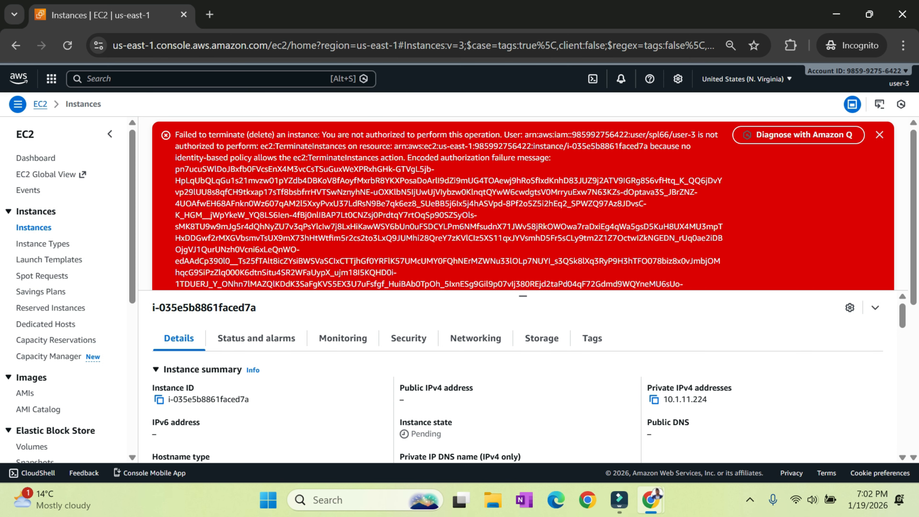
pyautogui.click(879, 134)
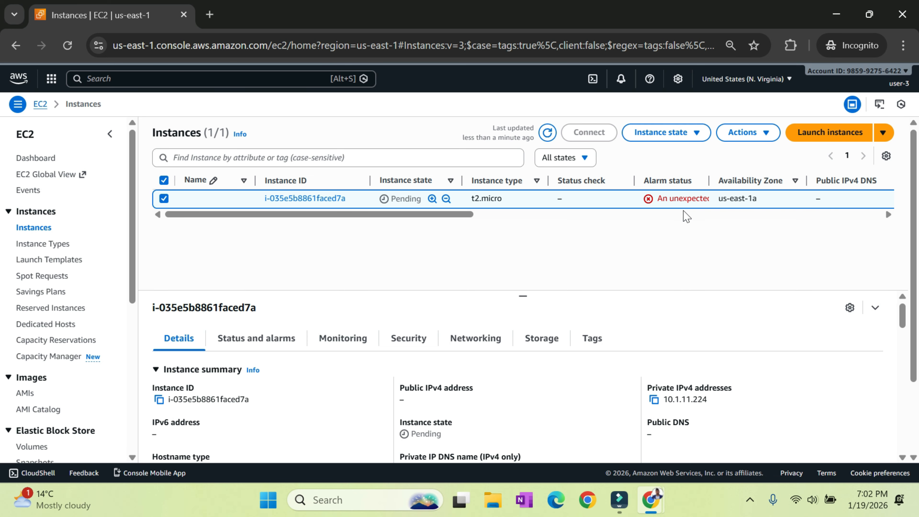
# Switch to the AWS Academy guided lab page and review the remaining user-3 instructions, the Conclusion and the start of the submission section.
pyautogui.hotkey('alt', 'Tab')
pyautogui.click(464, 353)
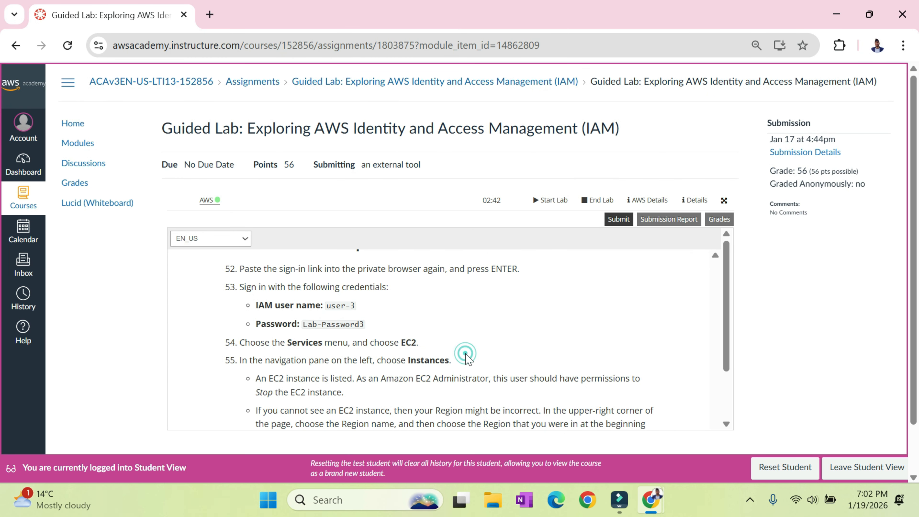
pyautogui.scroll(-5, 467, 356)
pyautogui.scroll(2, 468, 360)
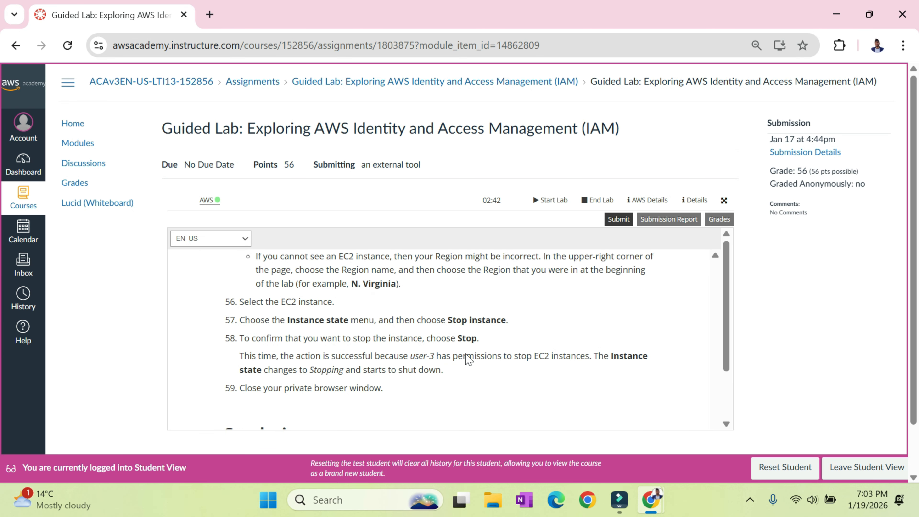
pyautogui.scroll(1, 467, 357)
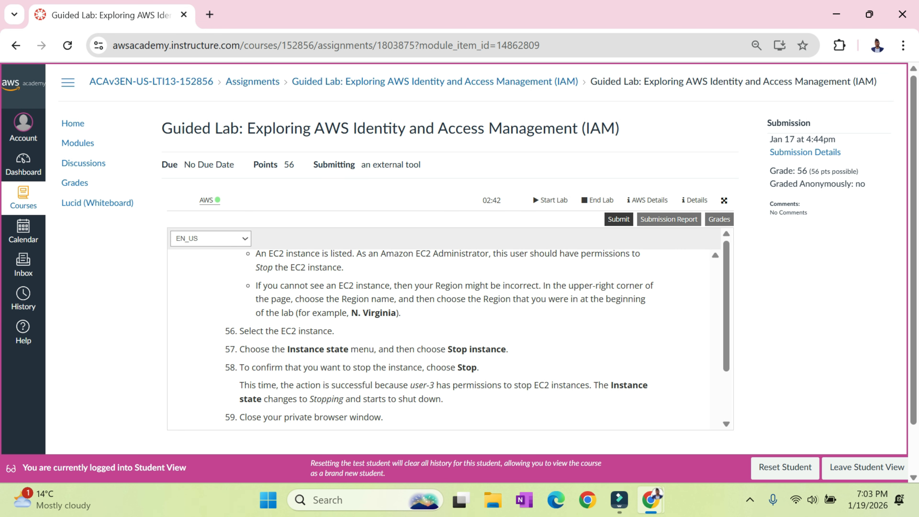
pyautogui.scroll(-1, 467, 356)
pyautogui.scroll(-2, 467, 357)
pyautogui.scroll(-3, 467, 356)
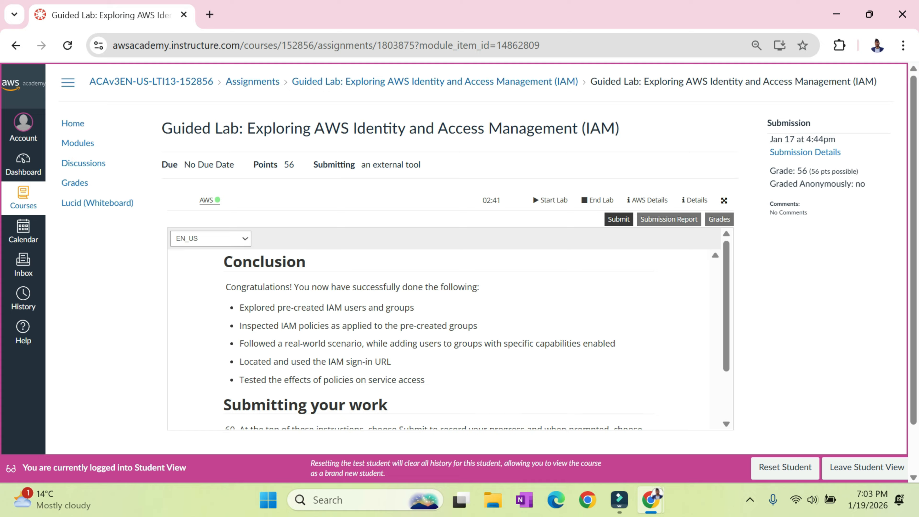
pyautogui.scroll(-1, 425, 344)
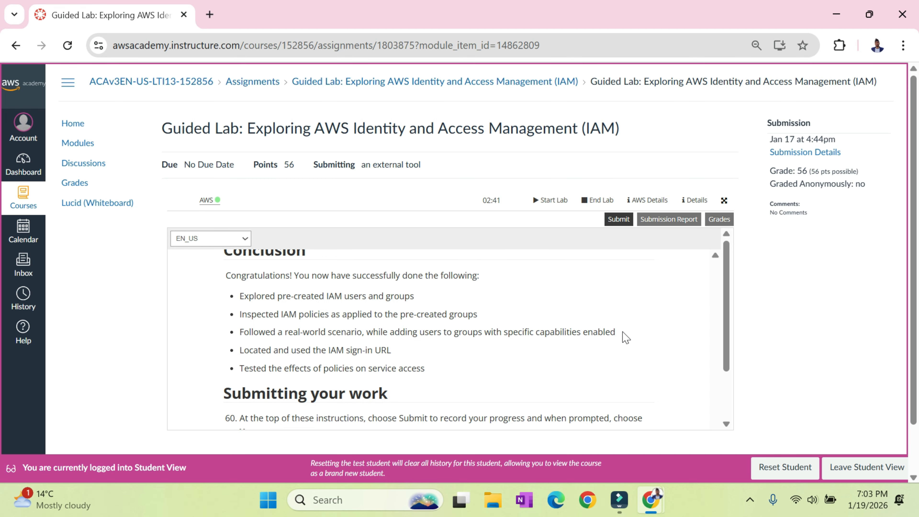
pyautogui.scroll(1, 623, 333)
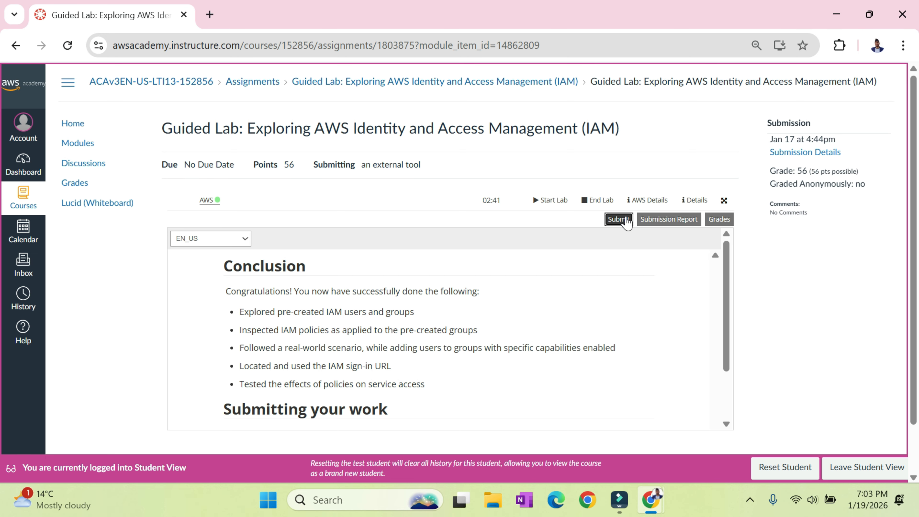
# Submit the guided lab work with confirmation, open its grading results and dismiss the submission notification.
pyautogui.click(619, 220)
pyautogui.click(592, 264)
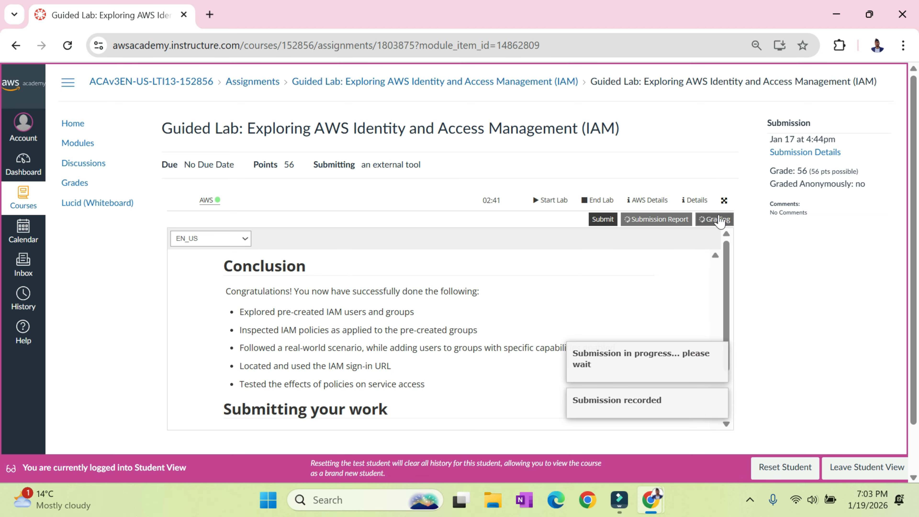
pyautogui.click(718, 219)
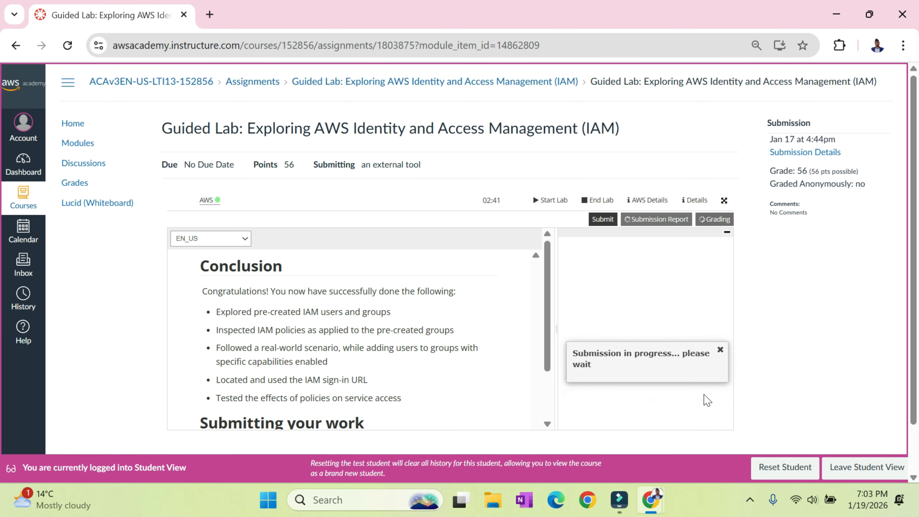
pyautogui.click(720, 397)
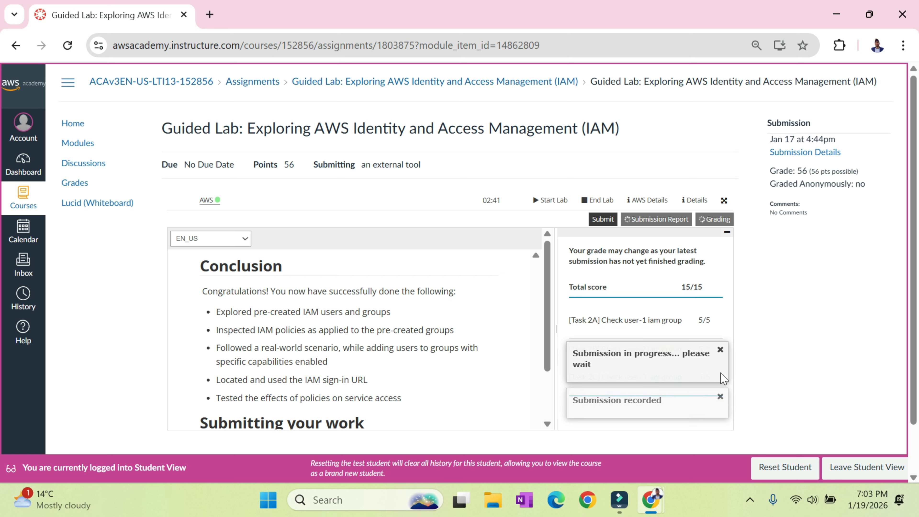